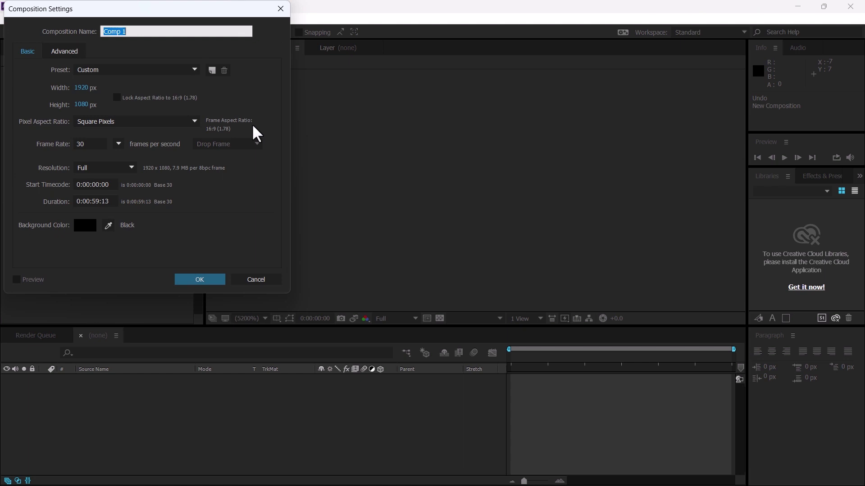
Name the new 1920×1080, 30 fps composition 'Fog Comp', give it a roughly 10-second duration, and create it.
type("Fog COm")
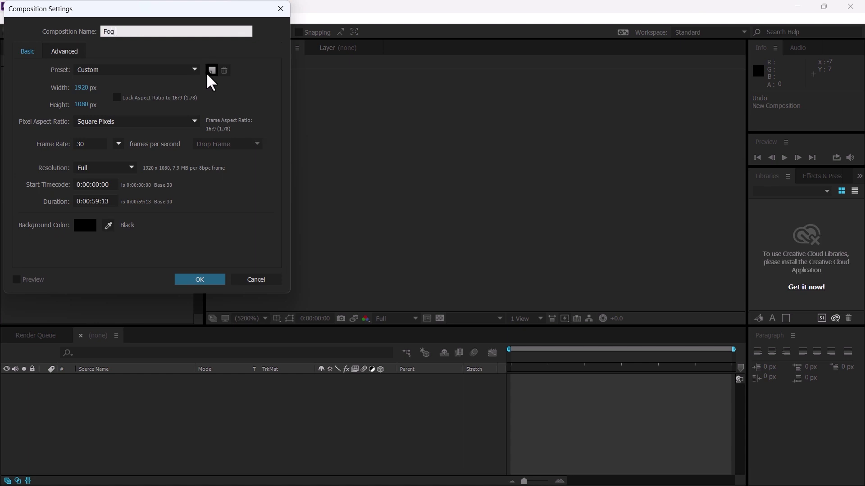
key("BackSpace")
key("BackSpace")
type("omp")
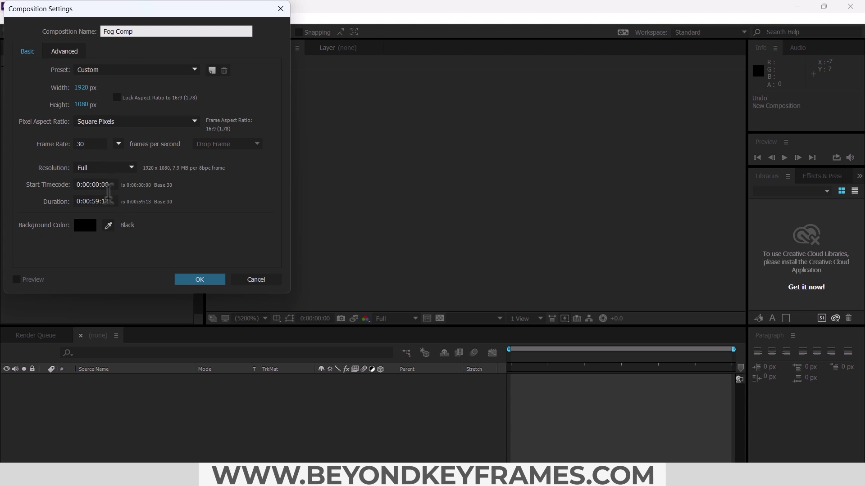
left_click(93, 201)
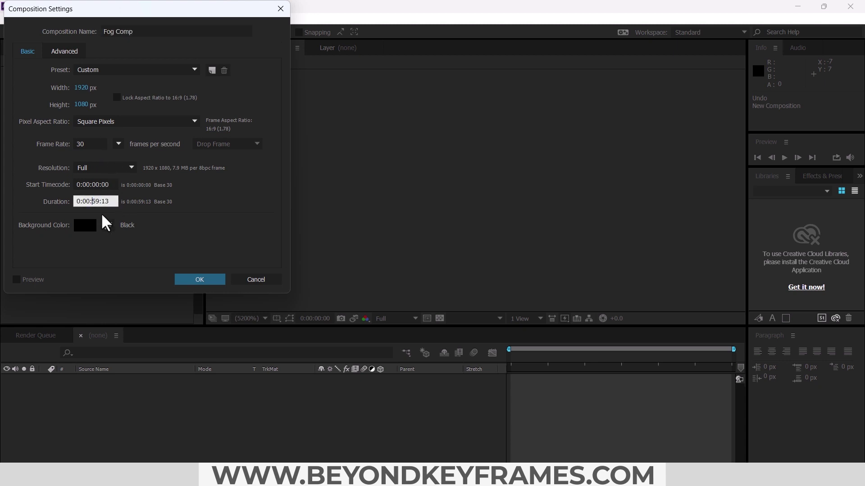
key("Return")
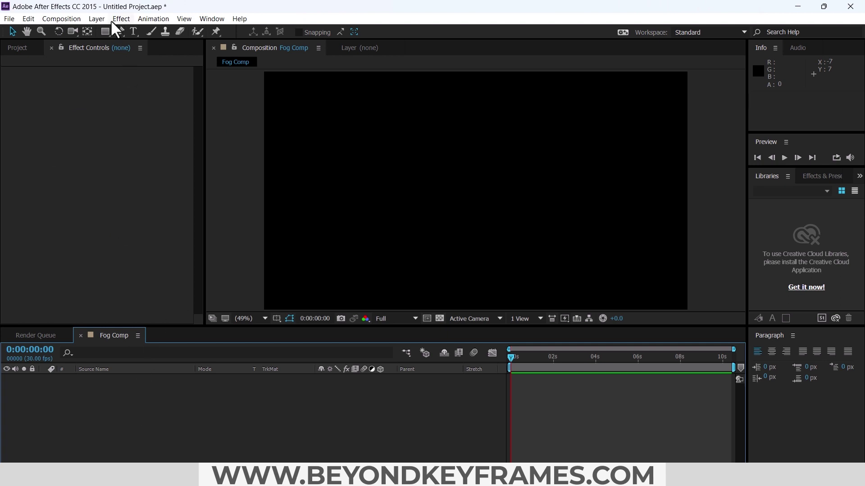
Add a full-frame dark grey solid named 'Fog 1' via Layer > New > Solid.
left_click(108, 19)
mouse_move(118, 29)
left_click(361, 42)
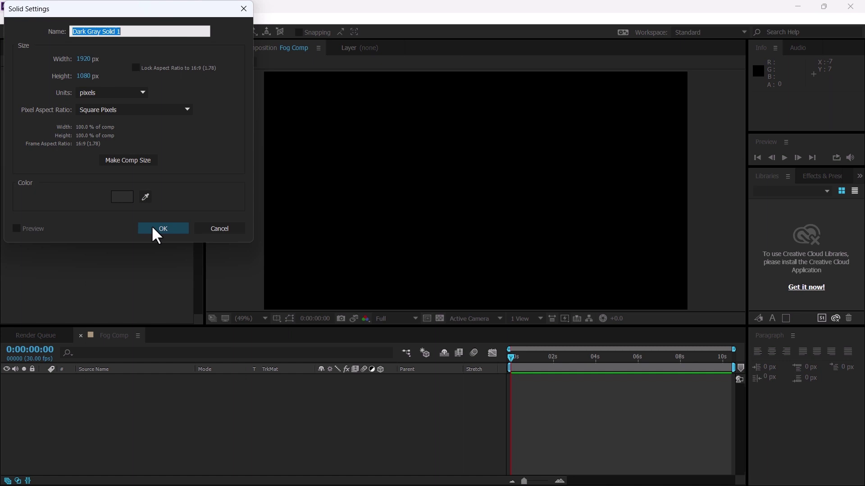
type("Fog 1")
left_click(152, 227)
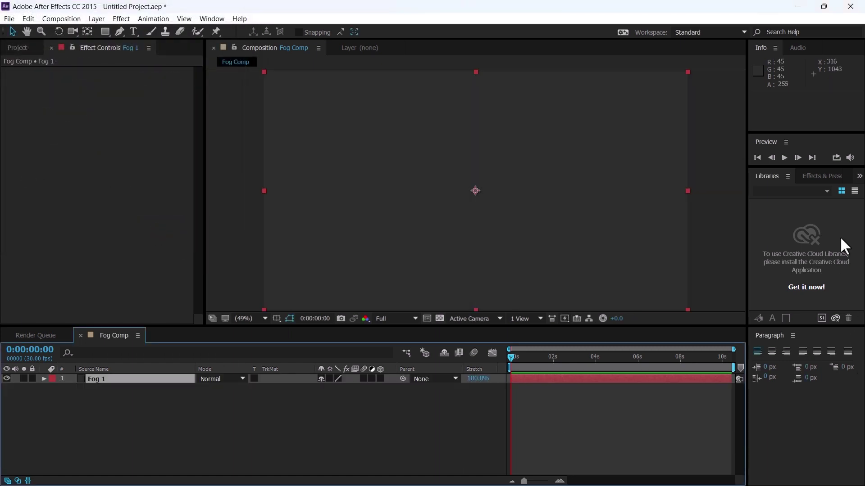
left_click(822, 176)
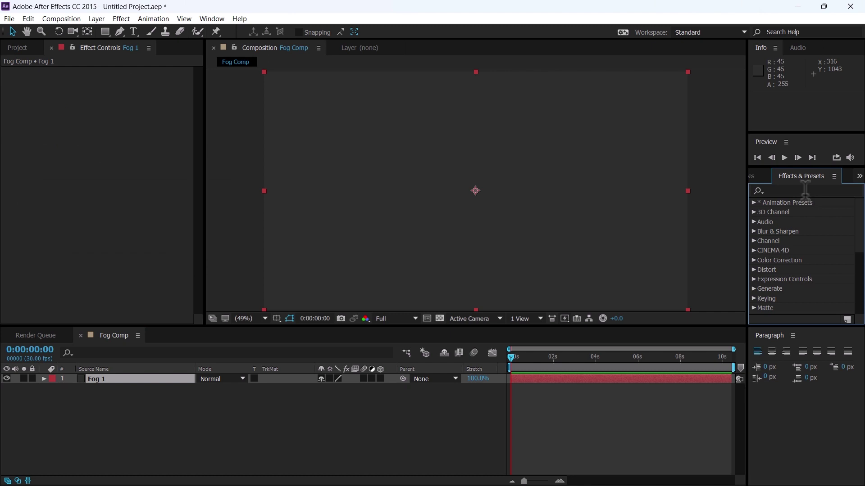
Apply Fractal Noise to Fog 1 and set its Brightness to -32.
left_click(783, 190)
type("fract")
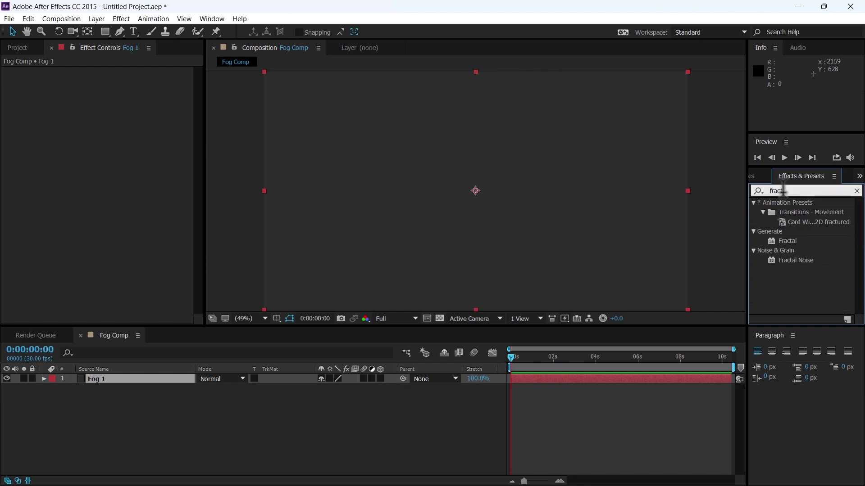
left_click_drag(799, 261, 147, 379)
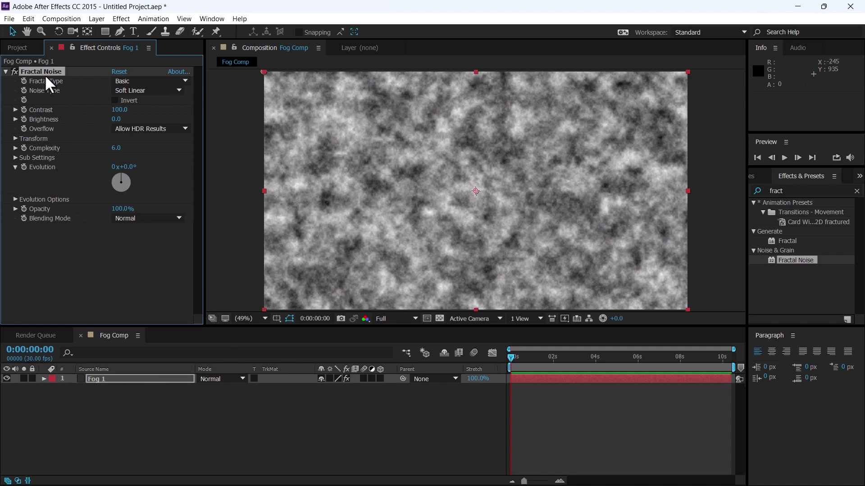
left_click(116, 119)
type("-32")
key("Return")
Set the Fractal Noise transform Scale to 650.
left_click(15, 139)
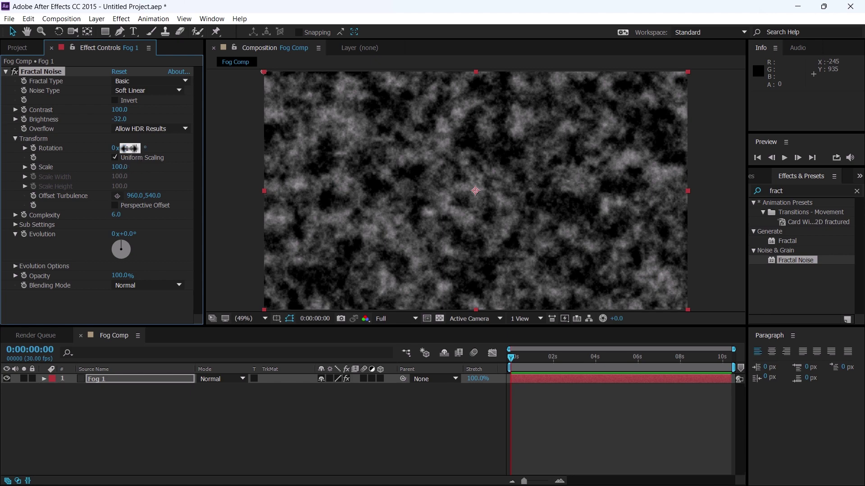
left_click(25, 167)
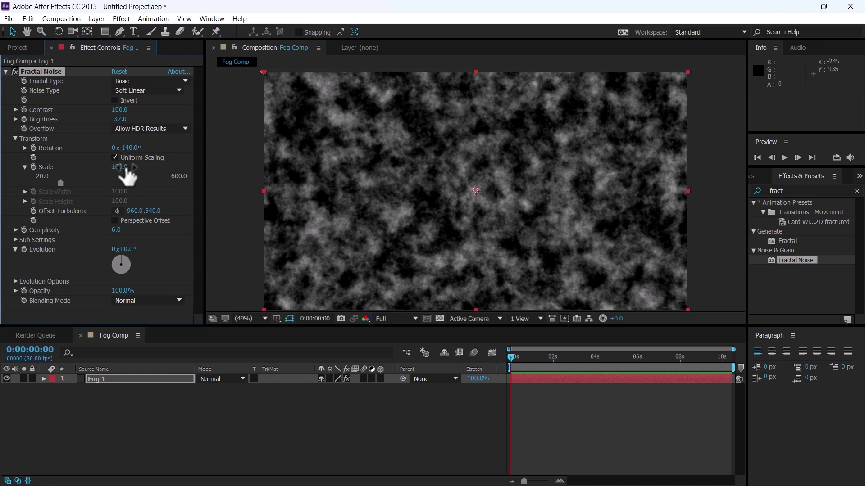
left_click(122, 167)
type("650")
key("Return")
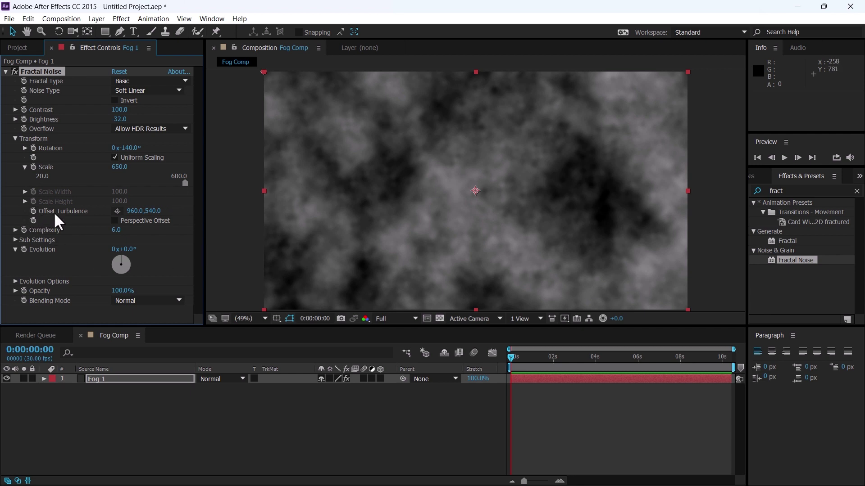
Keyframe Offset Turbulence to 2320,164 at the last frame and preview the drift.
left_click(528, 379)
key("u")
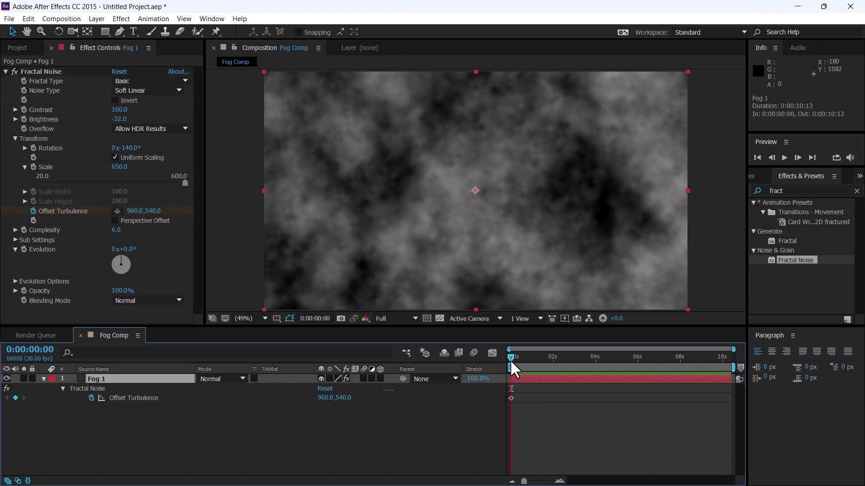
left_click_drag(510, 364, 734, 367)
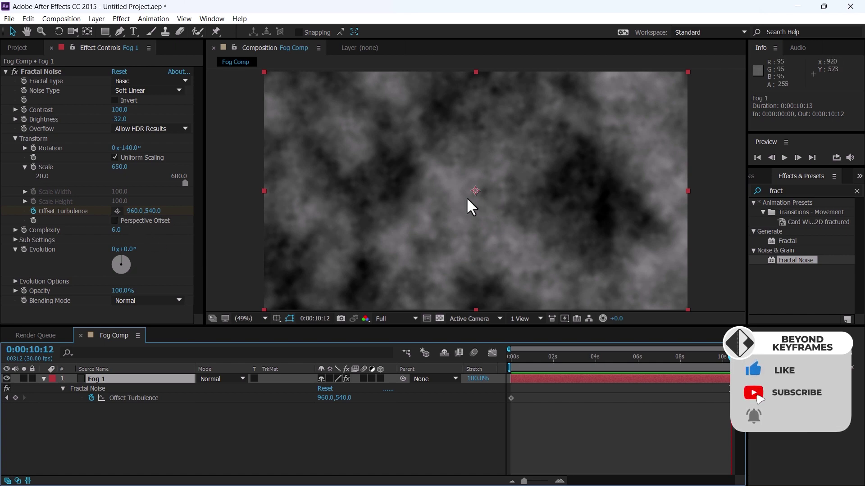
scroll(466, 197, "down", 2)
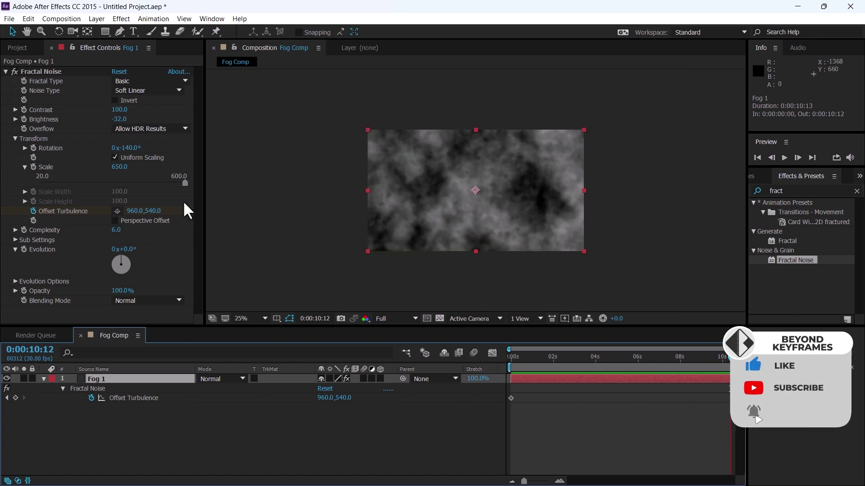
left_click(117, 211)
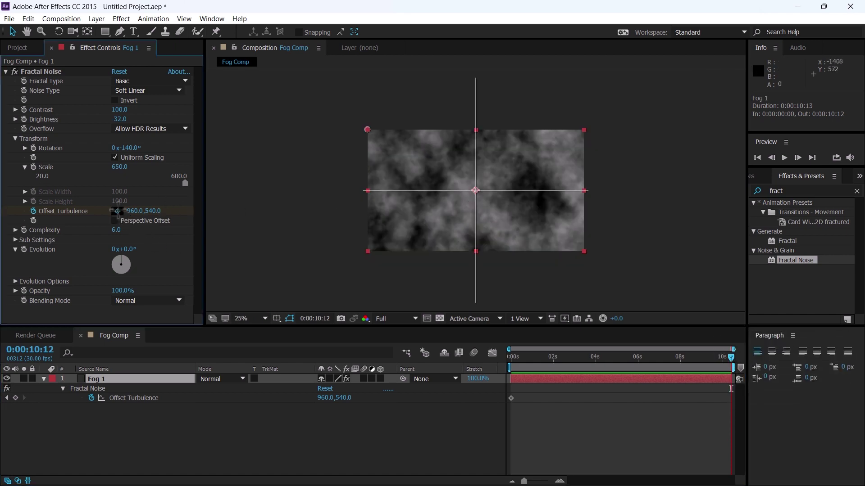
left_click(629, 148)
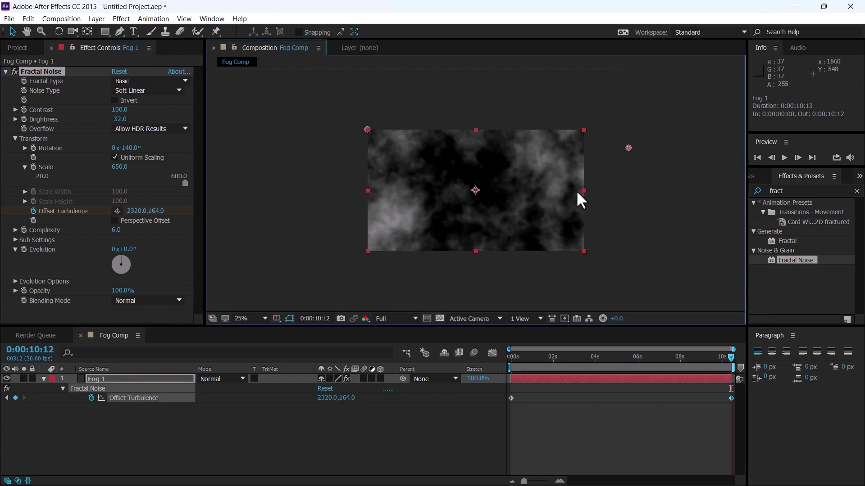
left_click_drag(513, 357, 476, 368)
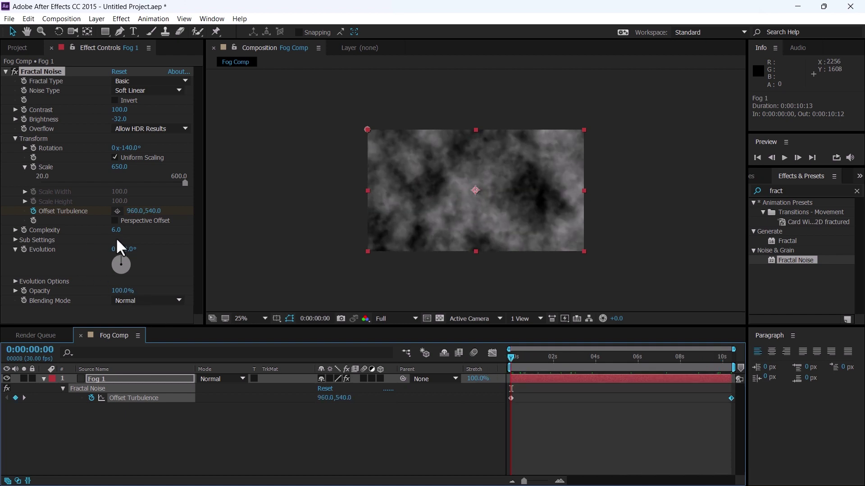
Keyframe Evolution from 0 at the start to 1 revolution at the end, then preview.
left_click(23, 250)
left_click(510, 382)
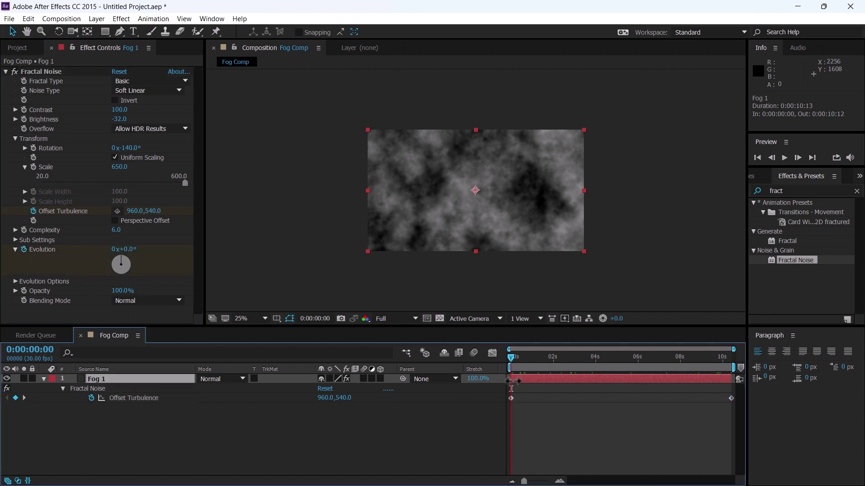
key("u")
key("u")
left_click_drag(517, 358, 752, 382)
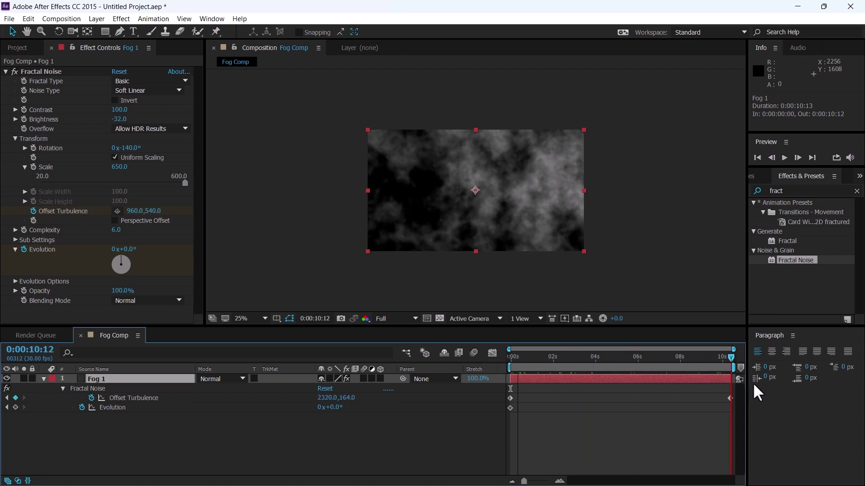
left_click(116, 249)
type("1")
key("Return")
left_click_drag(513, 366, 487, 359)
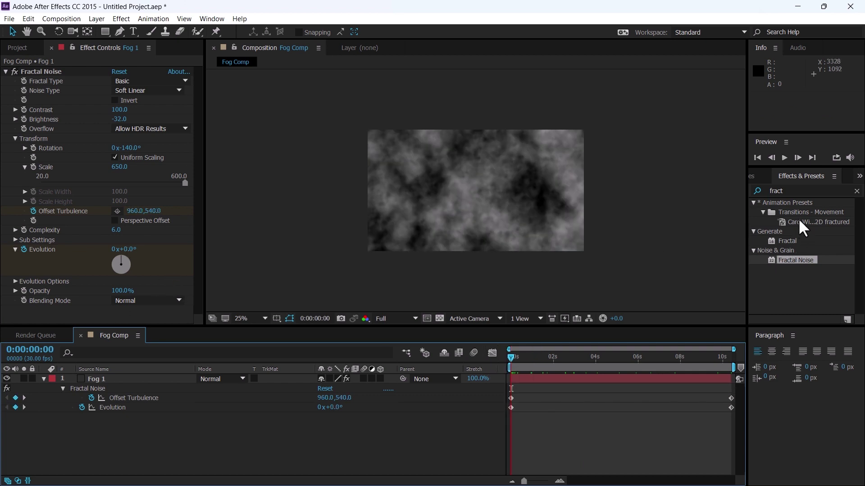
Apply CC Vector Blur to Fog 1 with Amount 120, Angle Offset 135° and Direction Fading type.
left_click(803, 189)
type("cc vec")
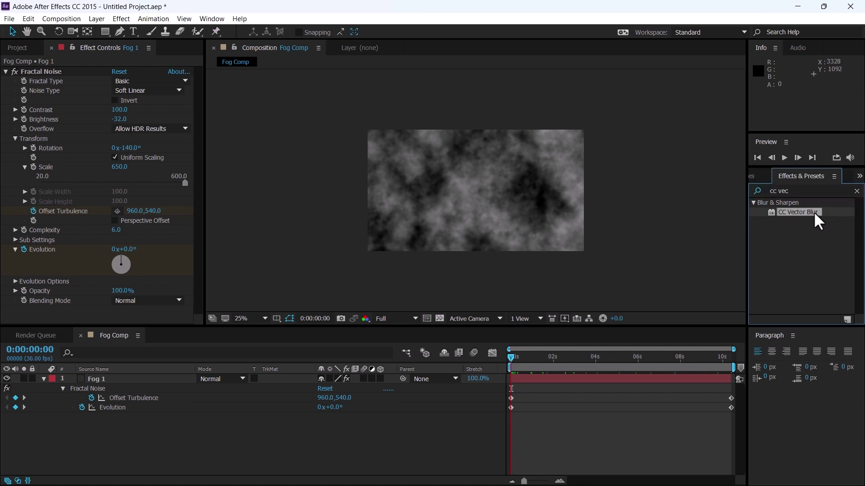
left_click_drag(814, 215, 559, 386)
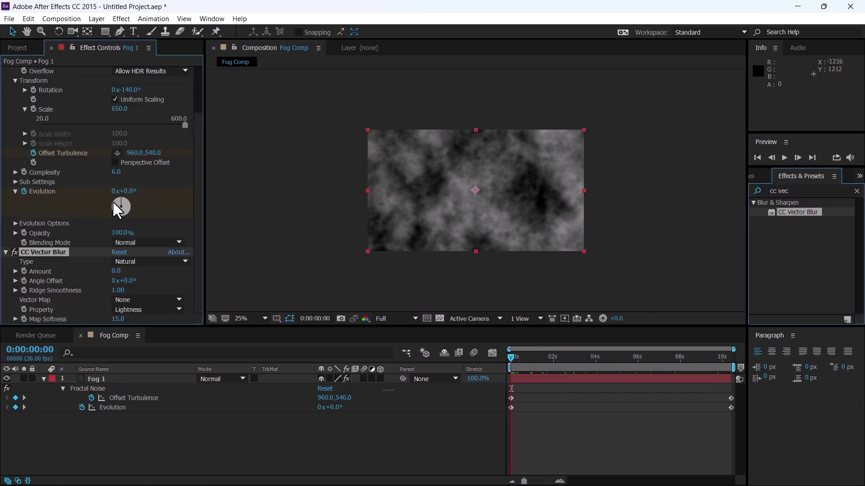
left_click(116, 271)
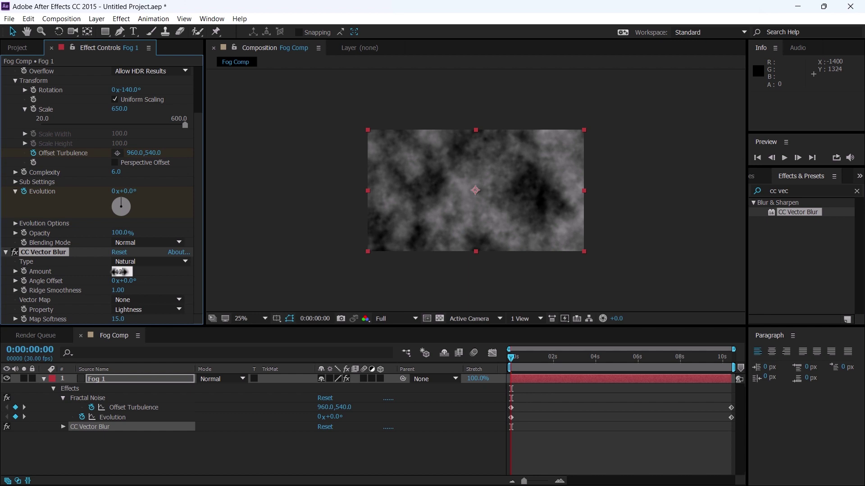
type("12")
key("Return")
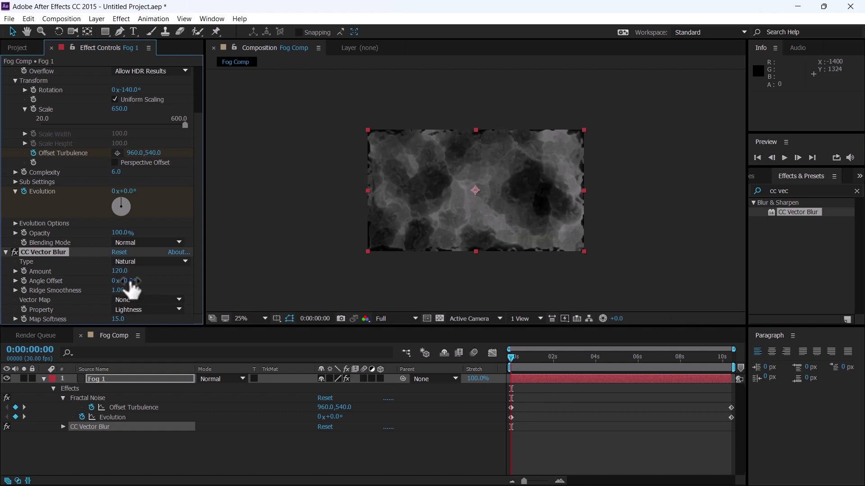
left_click_drag(131, 281, 129, 281)
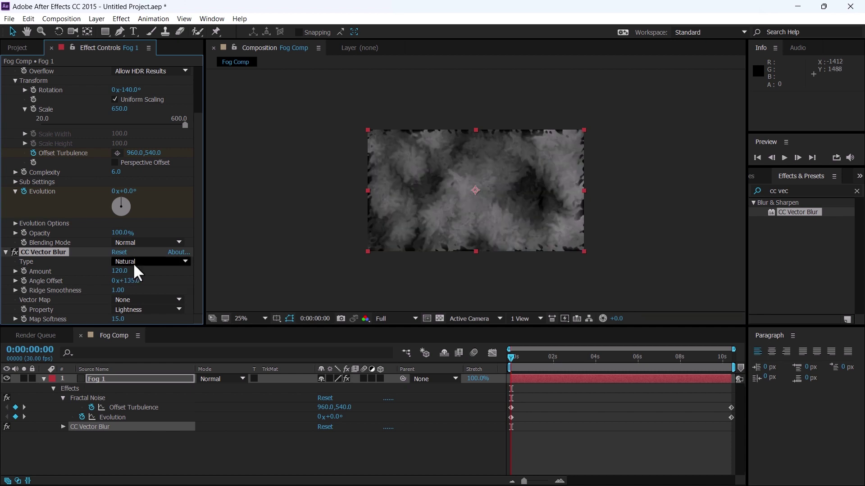
left_click(133, 262)
left_click(167, 318)
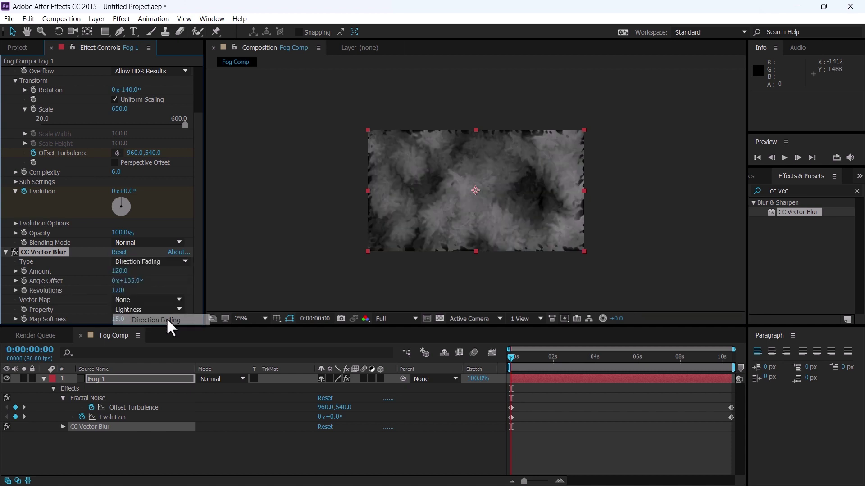
Set Fog 1's layer Scale to 110% using the S shortcut.
left_click(152, 381)
key("s")
left_click(334, 389)
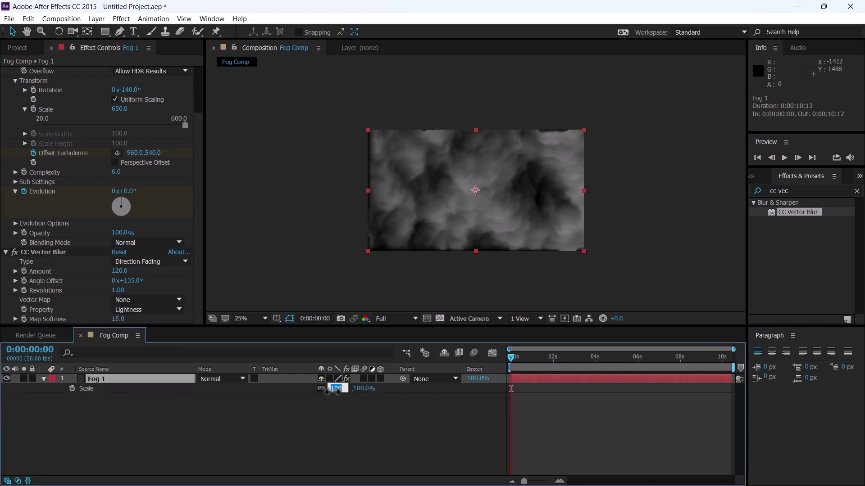
type("110")
key("Return")
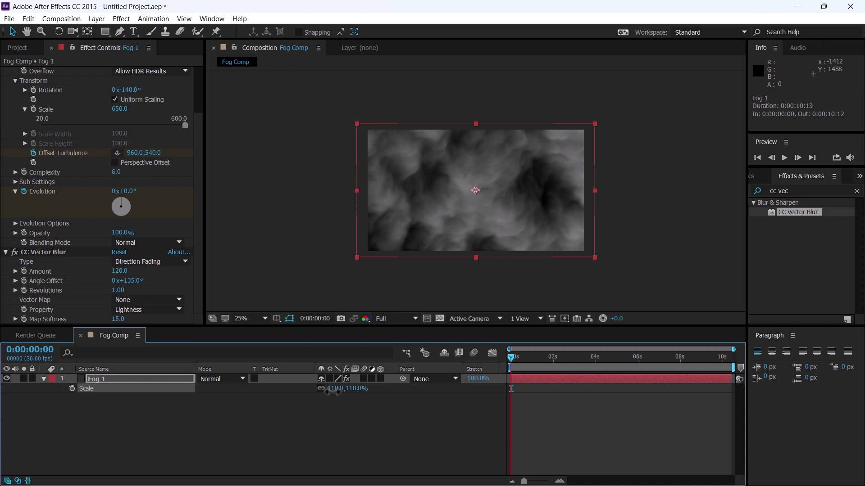
left_click(324, 410)
left_click(121, 380)
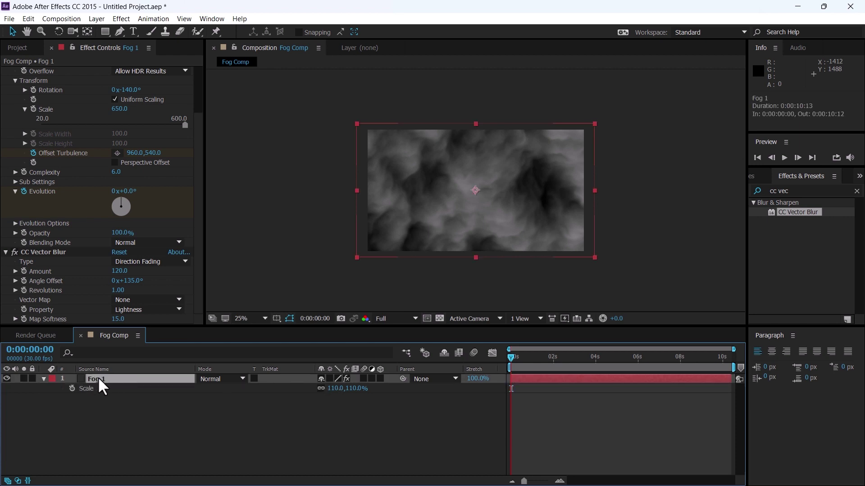
scroll(42, 130, "up", 3)
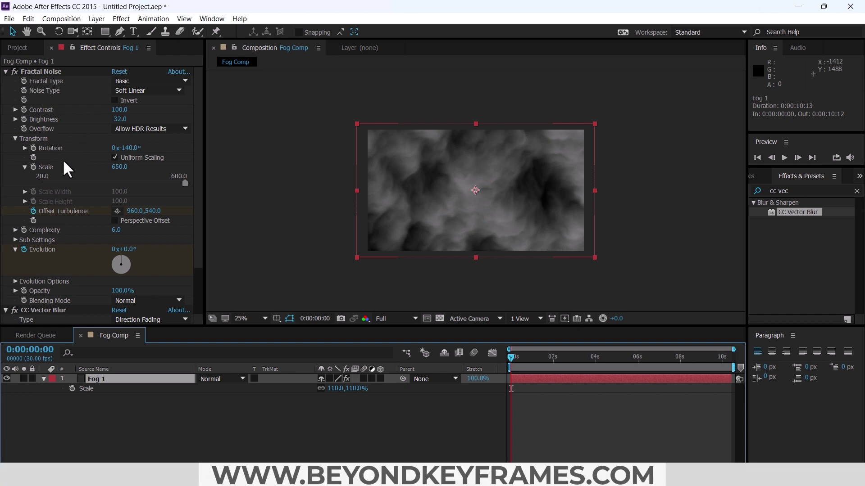
scroll(60, 168, "down", 1)
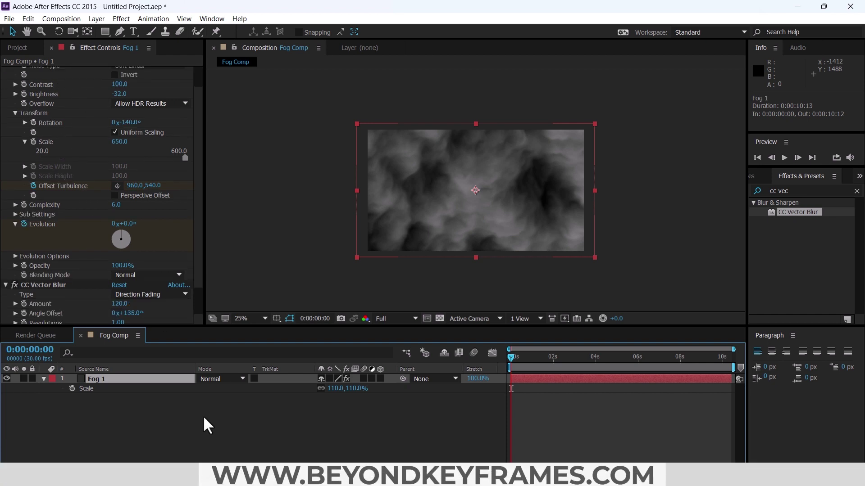
left_click(155, 407)
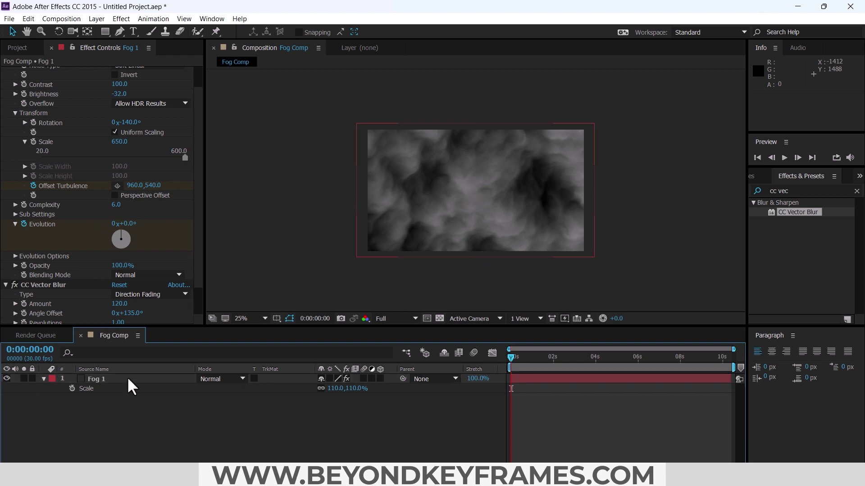
left_click(111, 378)
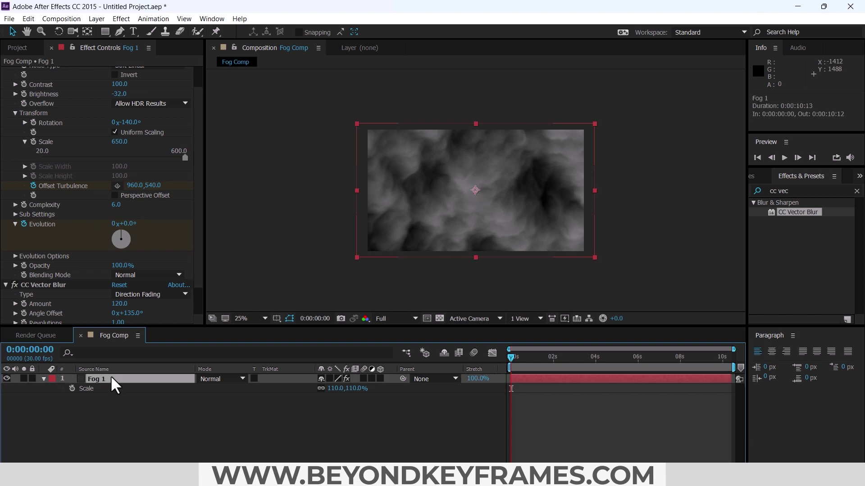
Duplicate Fog 1 and rename the copy to 'Fog 2'.
key("ctrl+d")
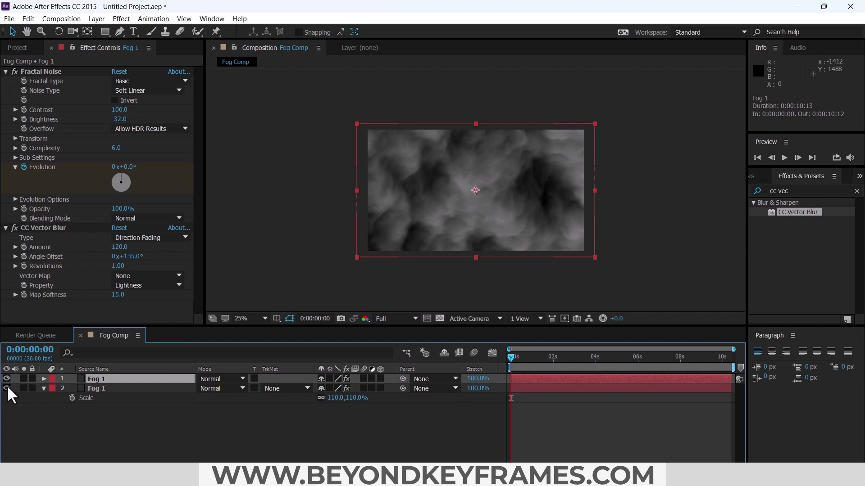
left_click(111, 395)
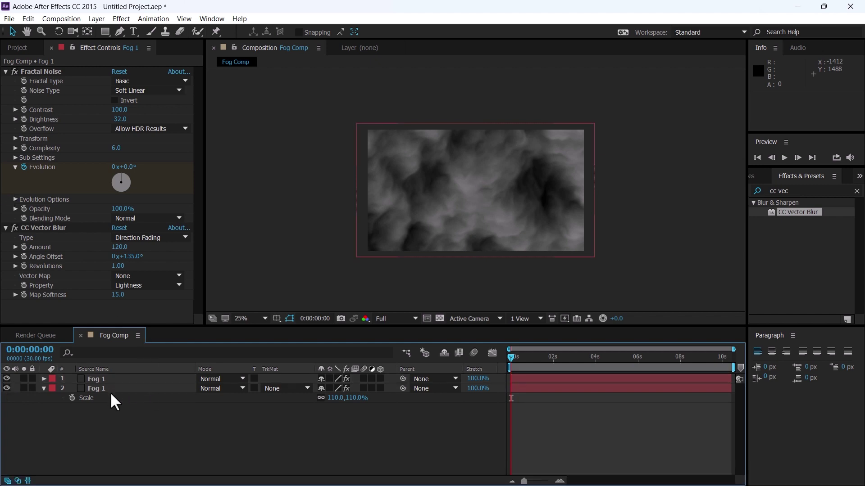
right_click(101, 379)
left_click(158, 479)
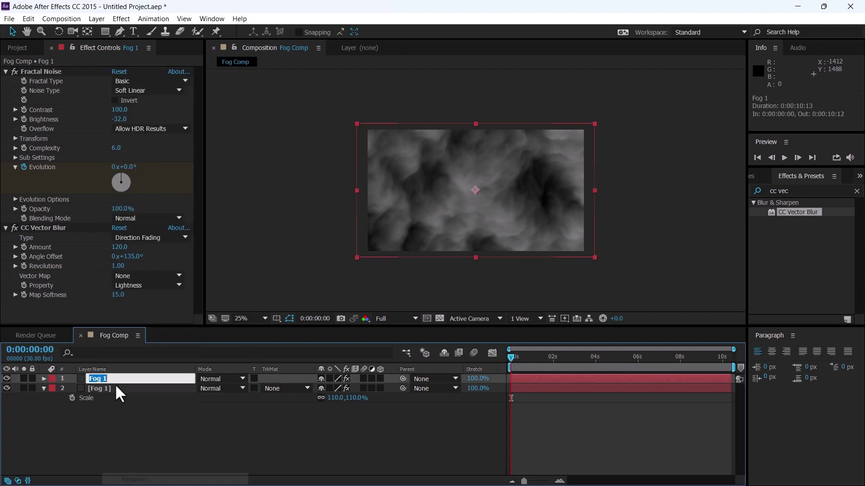
left_click(118, 379)
type("2")
key("Return")
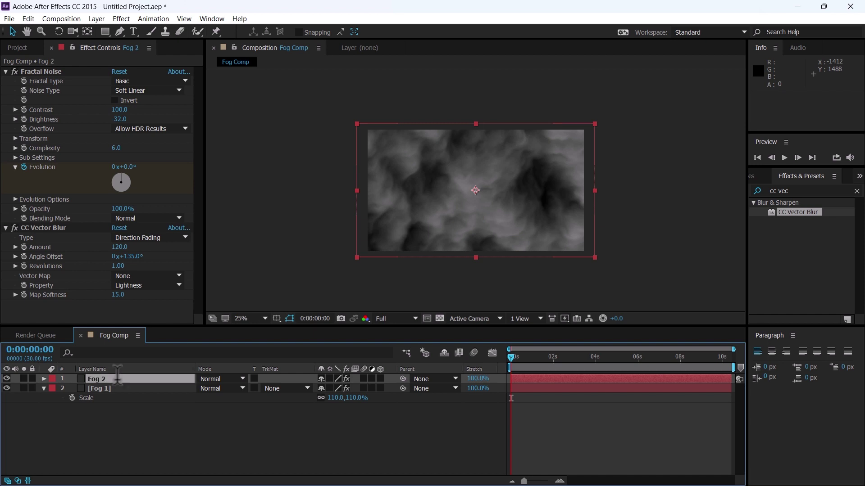
left_click(101, 402)
left_click(102, 378)
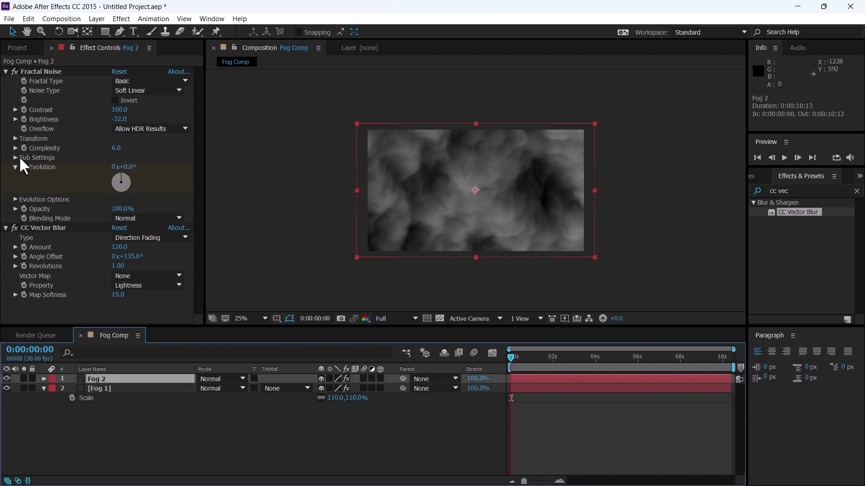
Set Fog 2's Fractal Noise Rotation to -70° and Scale to 420.
left_click(15, 139)
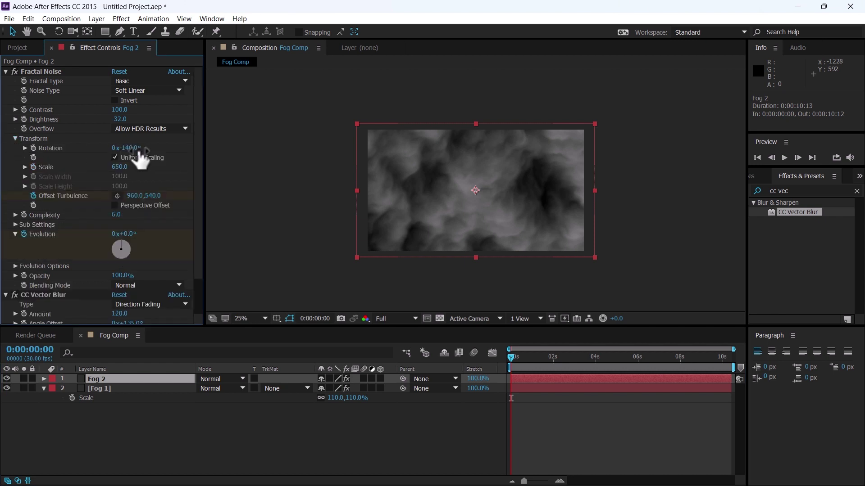
left_click(130, 148)
key("BackSpace")
type("-70")
left_click(25, 167)
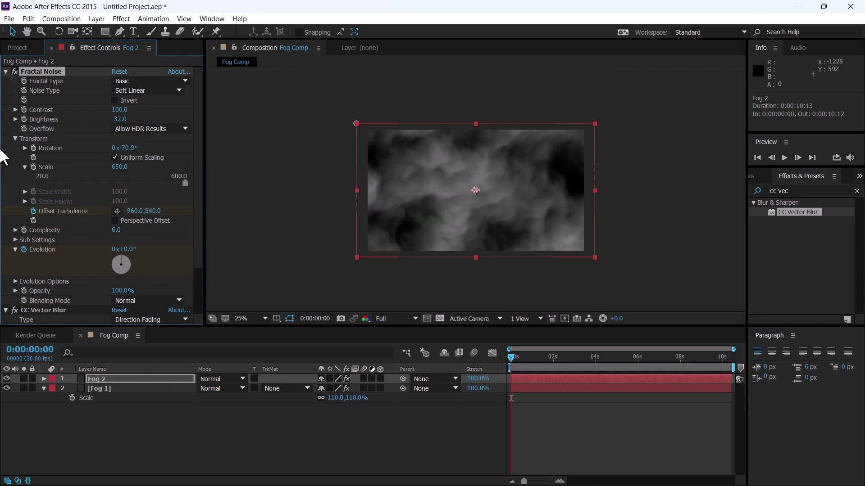
left_click(118, 166)
type("400")
key("Return")
Set Fog 2's CC Vector Blur Amount to 110.
scroll(112, 280, "down", 3)
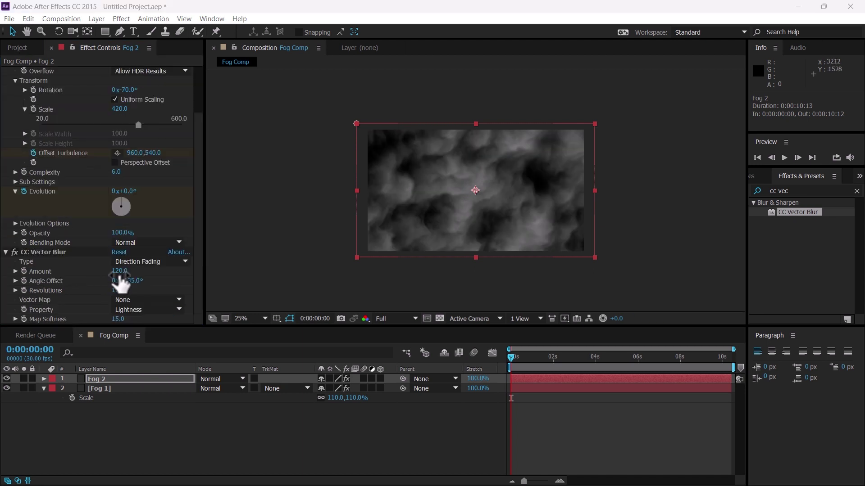
left_click(119, 272)
type("1")
key("ctrl+z")
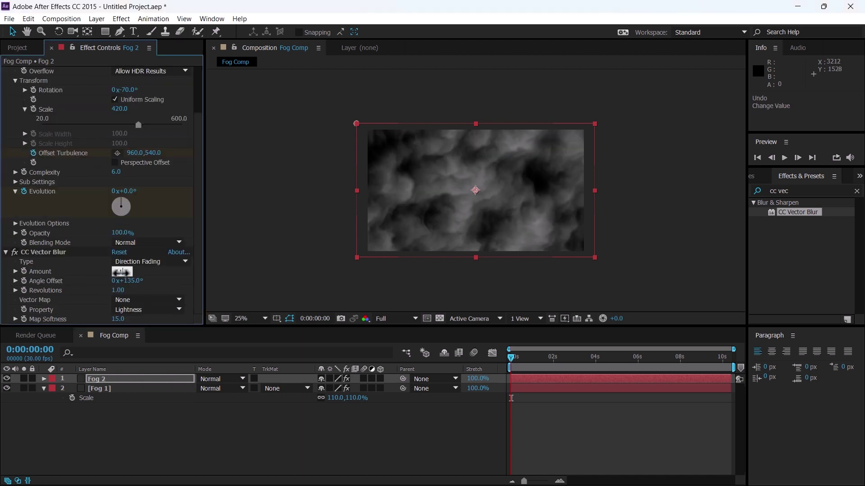
type("10")
key("Return")
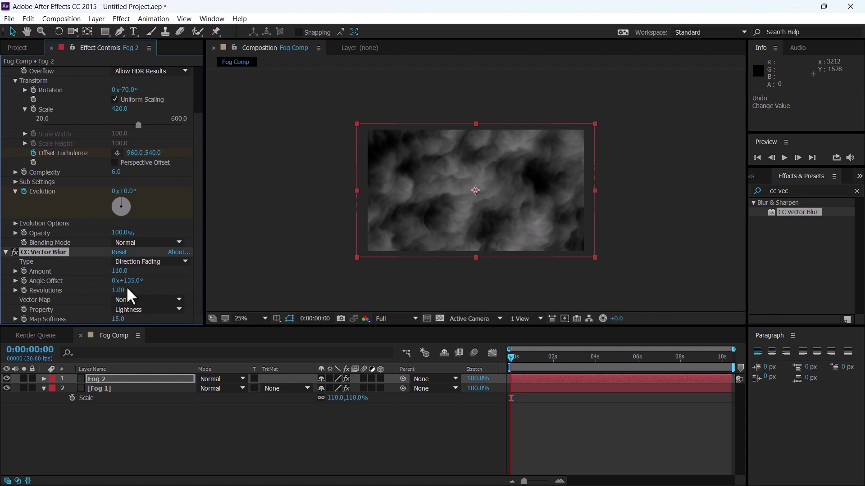
left_click(101, 378)
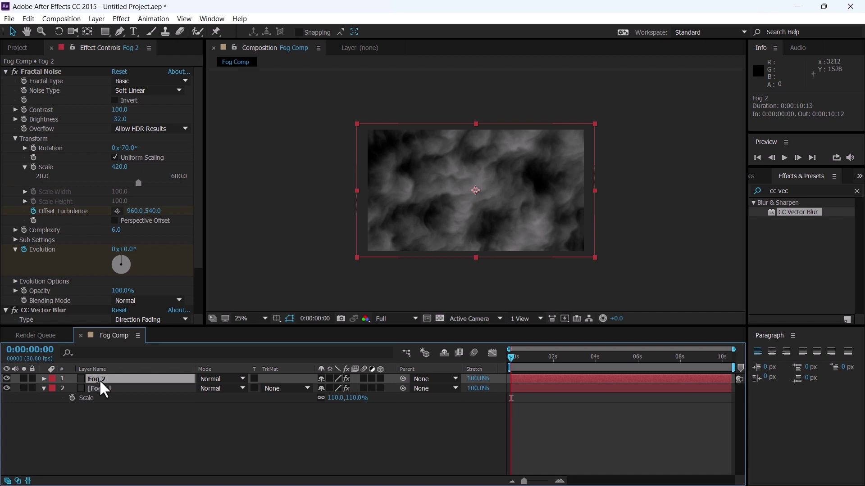
Duplicate Fog 2 into Fog 3 and set its noise Rotation to 100°.
key("ctrl+d")
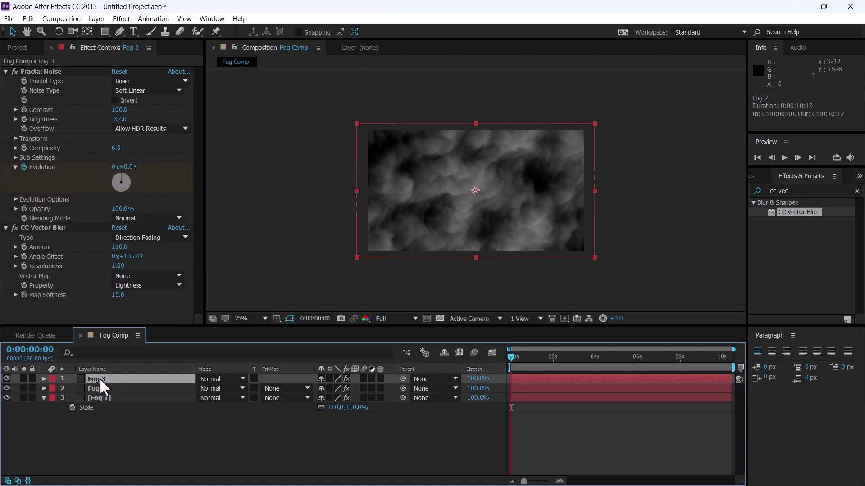
left_click(15, 139)
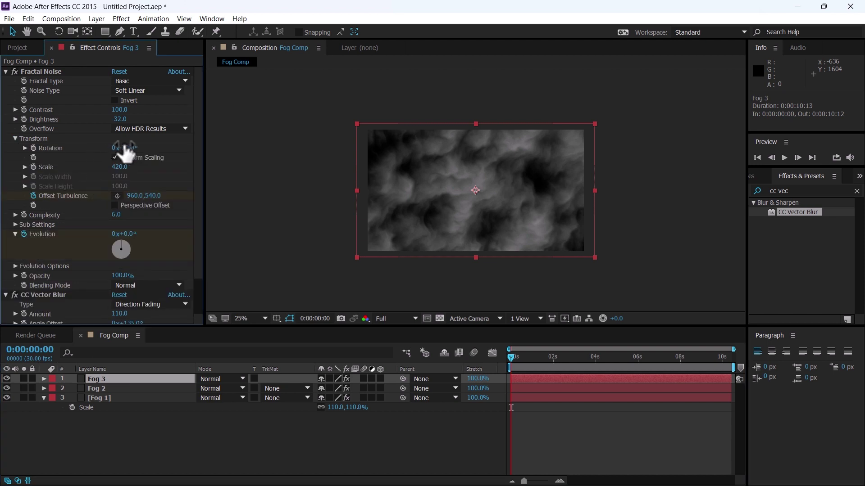
left_click(128, 148)
type("100")
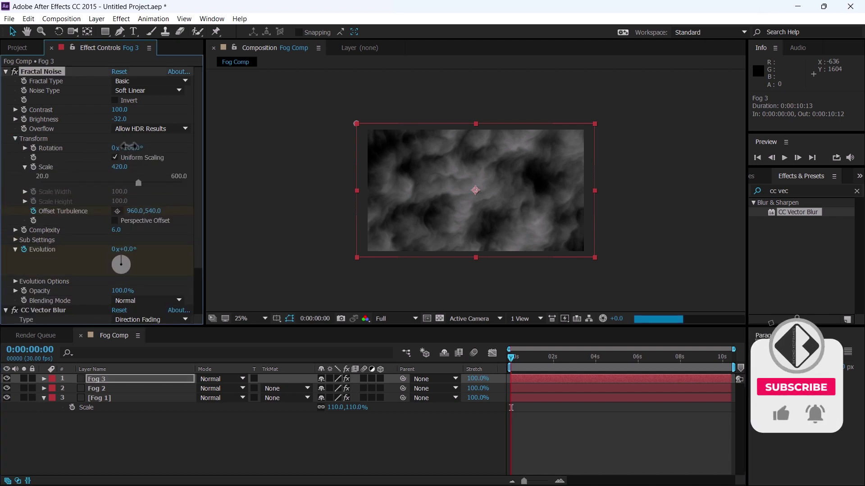
key("Return")
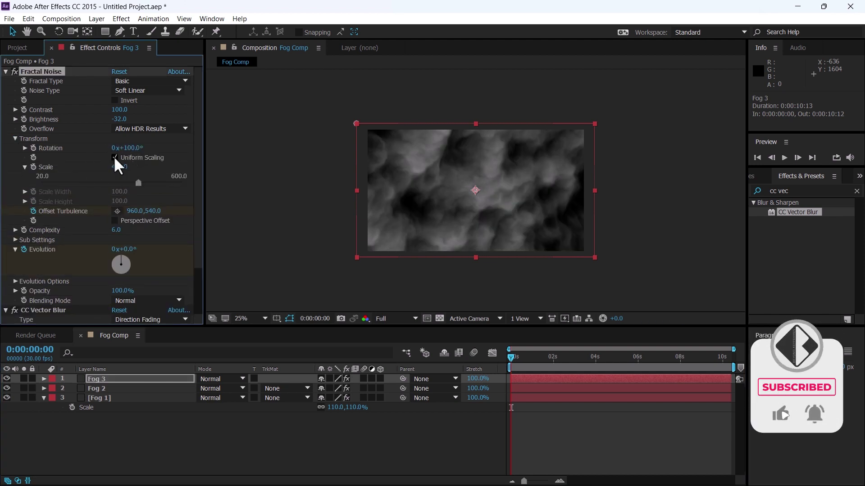
Turn off uniform scaling and set noise Scale Width 1350, Scale Height 650.
left_click(114, 158)
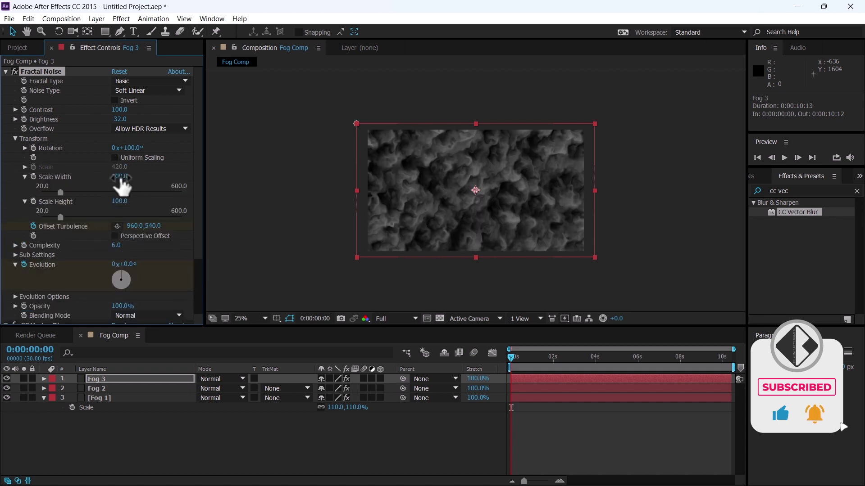
left_click(120, 177)
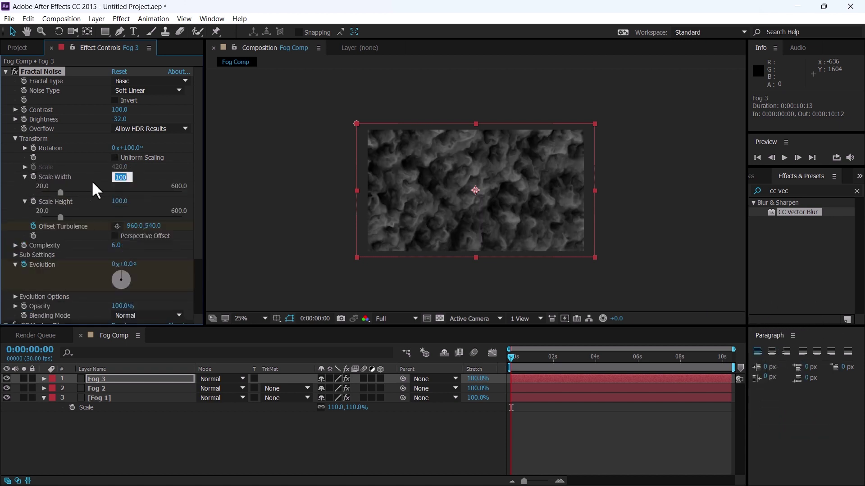
type("1350.")
left_click(120, 201)
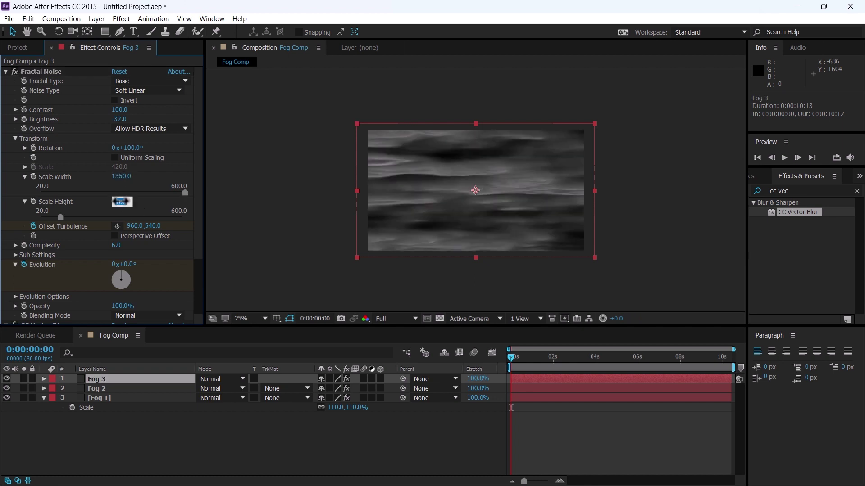
key("BackSpace")
type("650")
key("Return")
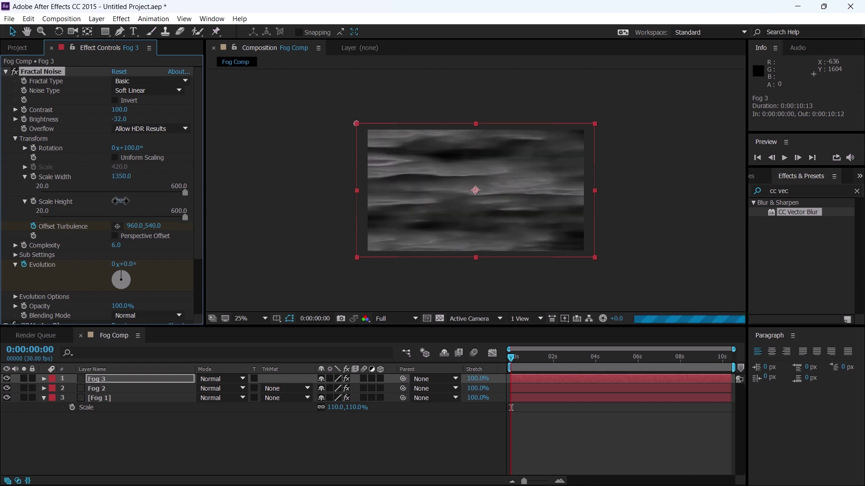
Give Fog 3 a Direction Fading CC Vector Blur with Amount 115.
key("ctrl+alt+shift+e")
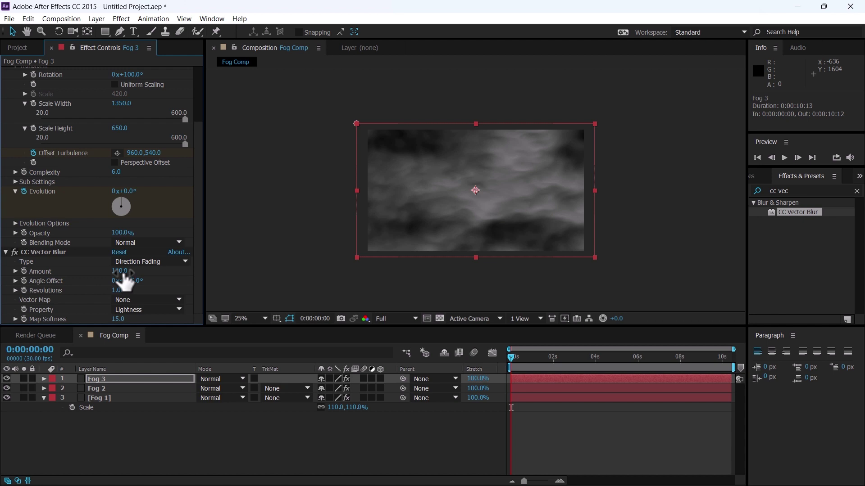
left_click(122, 273)
left_click_drag(121, 272, 122, 272)
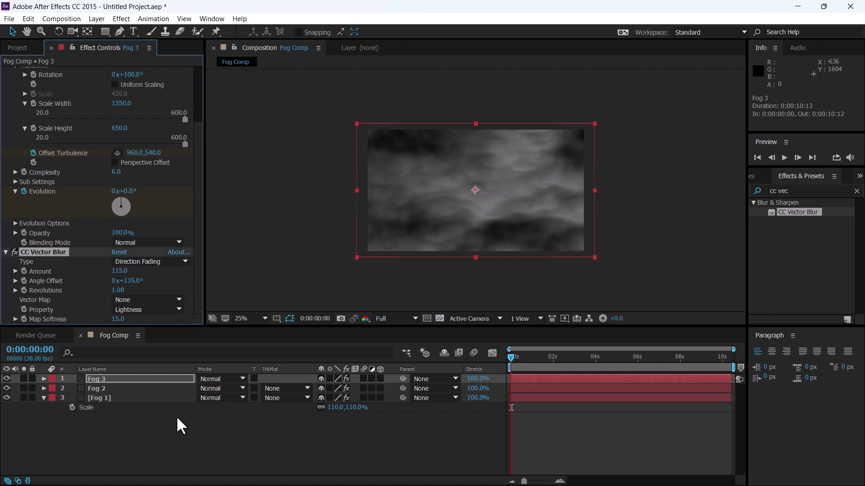
left_click(169, 428)
left_click(109, 379)
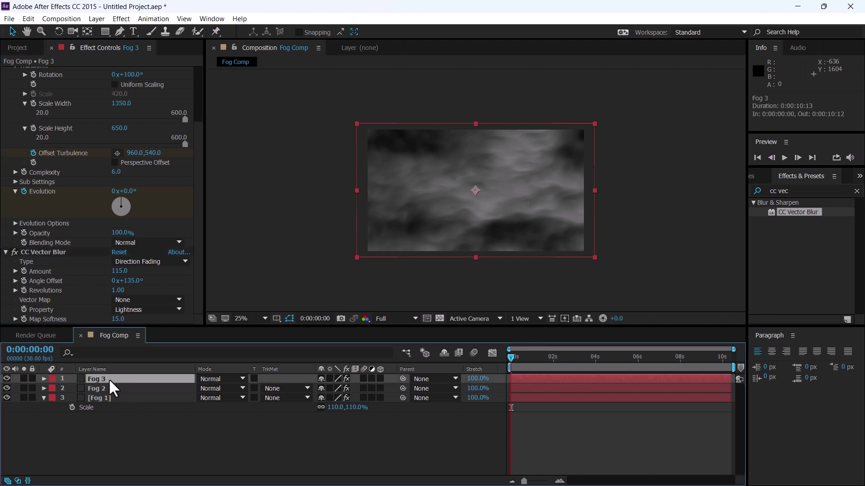
Duplicate Fog 3 into Fog 4 and set its noise Rotation to 30°.
key("ctrl+d")
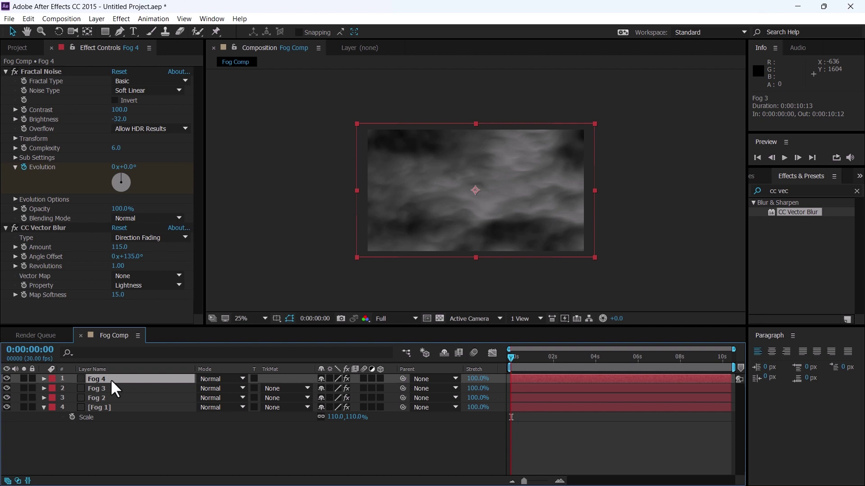
left_click(15, 138)
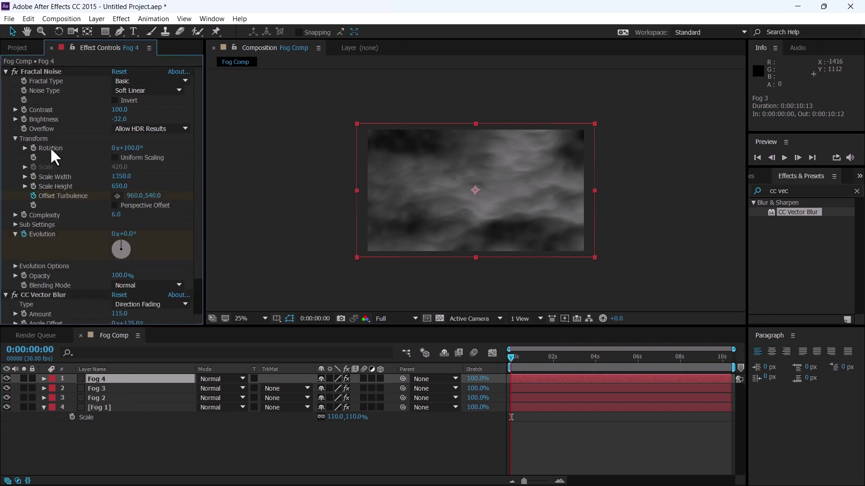
left_click(134, 148)
type("30")
key("Return")
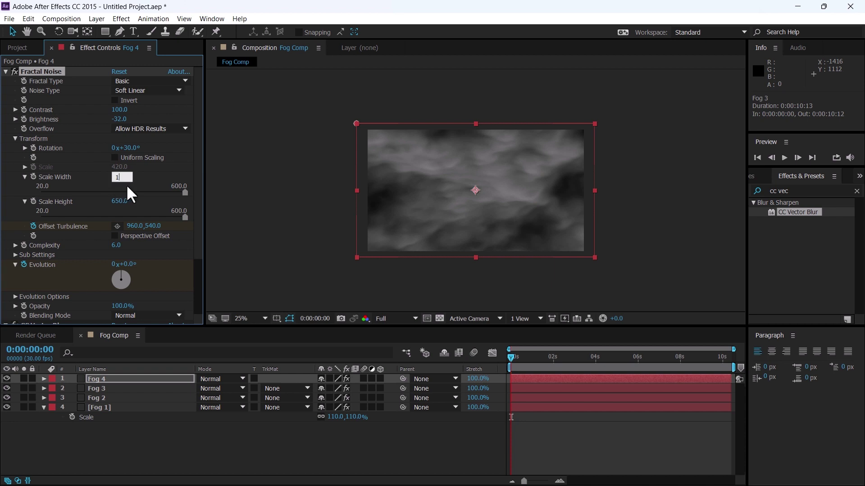
Set Fog 4's noise Scale Width to 1800 and Height to 700, then preview.
key("Return")
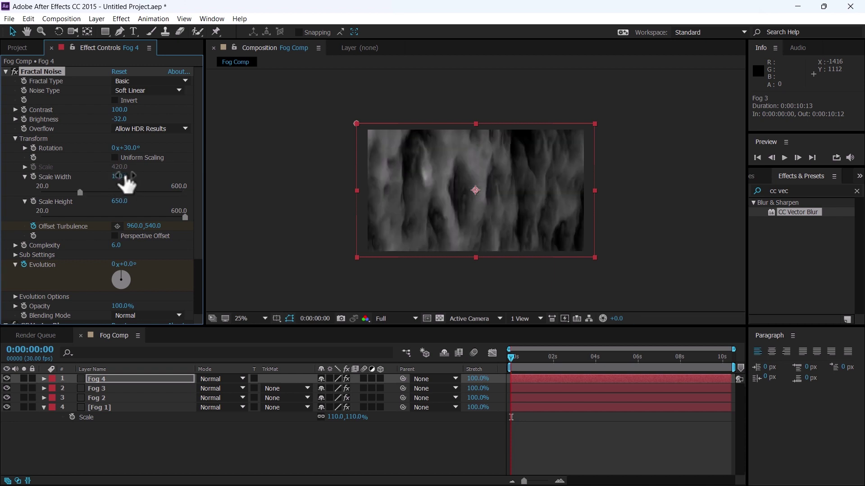
type("00")
key("Return")
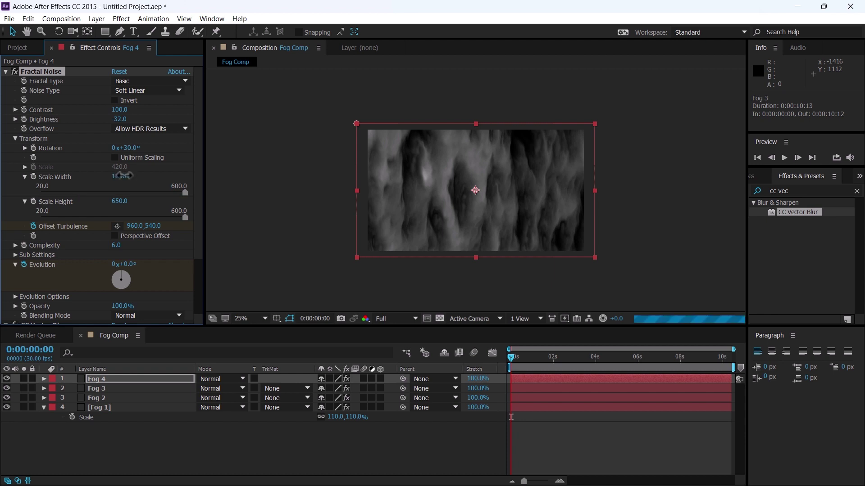
left_click(122, 201)
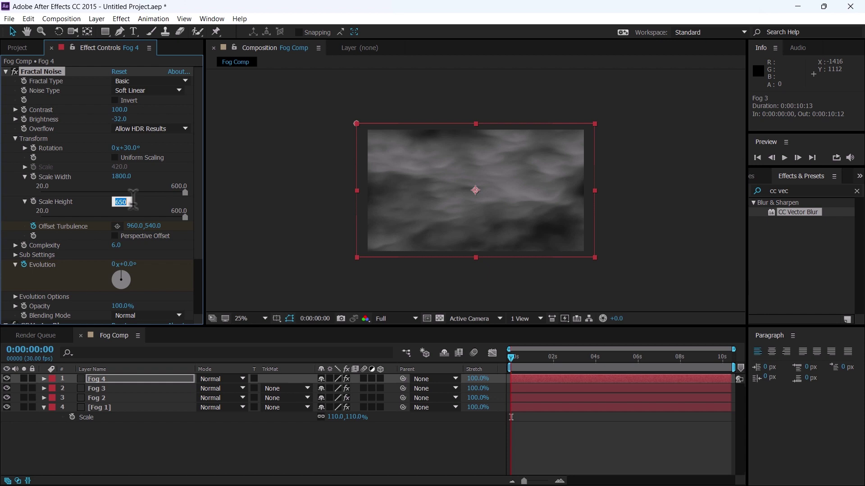
type("700")
key("Return")
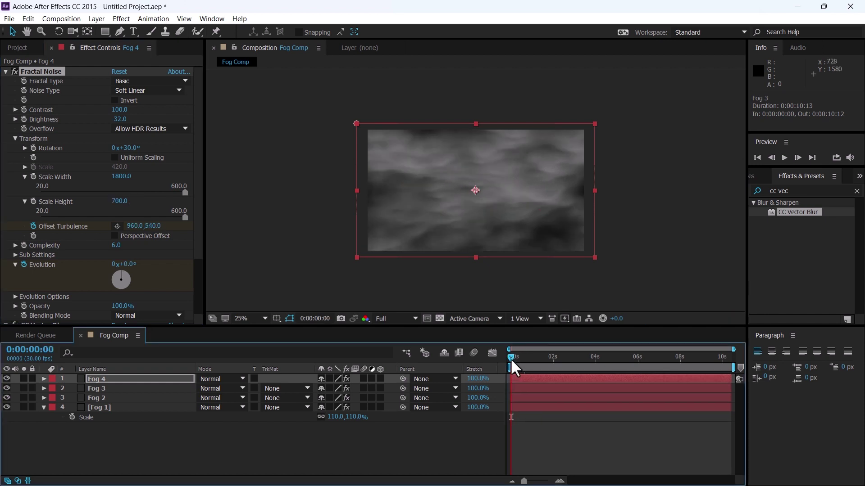
left_click_drag(511, 356, 529, 357)
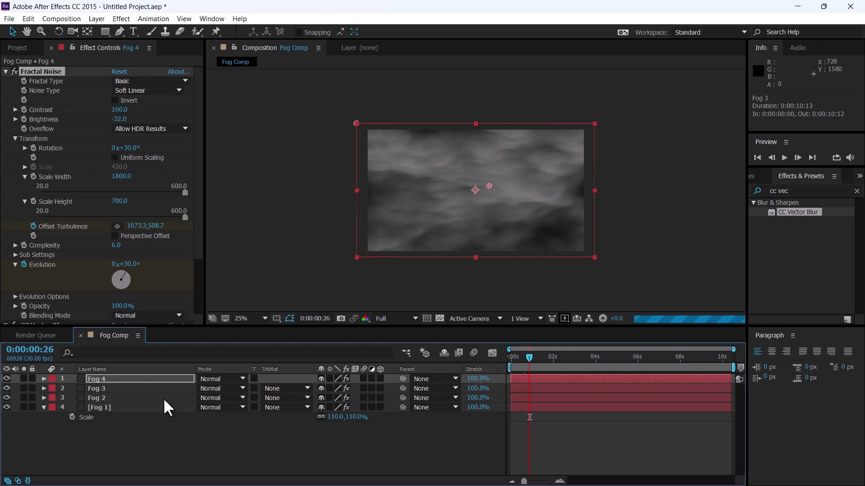
Select all four fog layers and switch their blending mode to Screen.
left_click(127, 405)
left_click(118, 378, "shift")
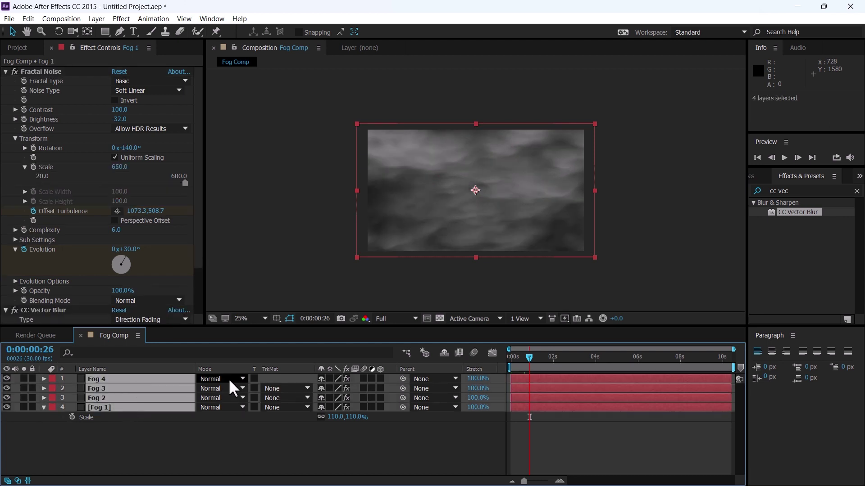
left_click(227, 377)
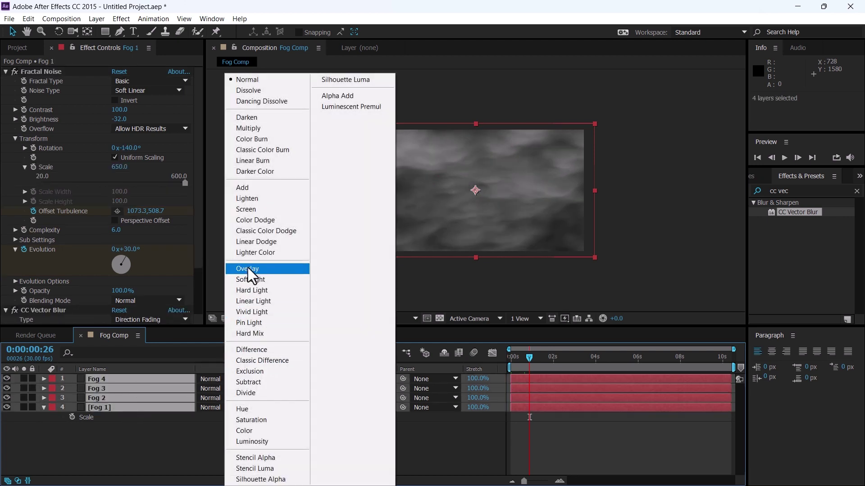
left_click(249, 208)
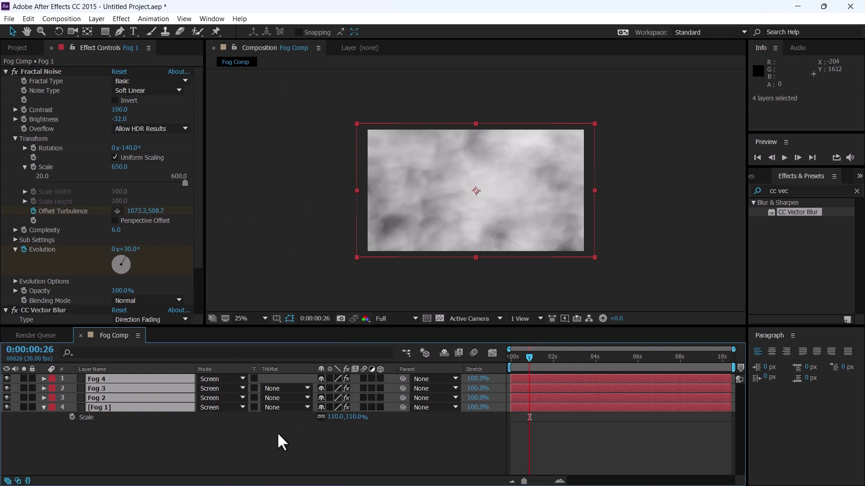
Set Opacity to 65% on all four fog layers.
key("t")
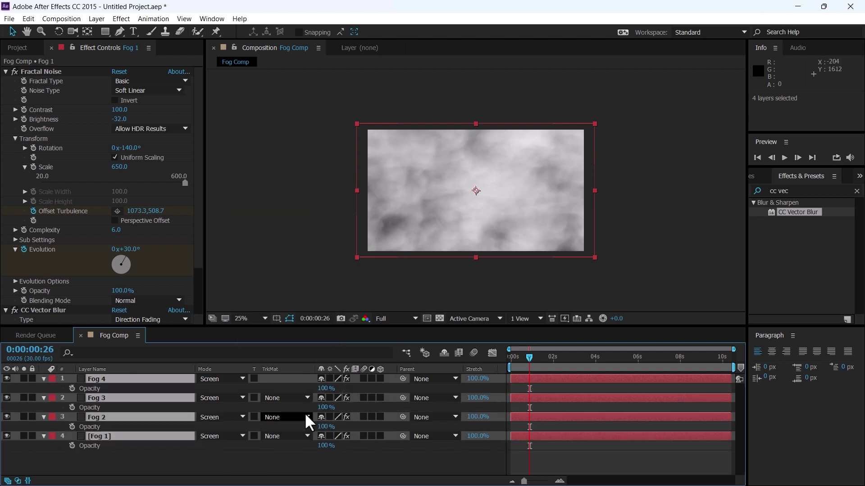
left_click(328, 410)
key("ctrl+a")
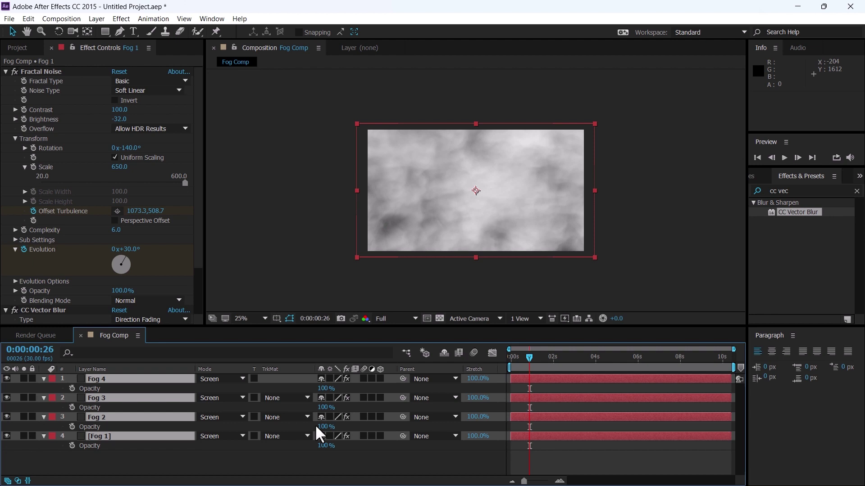
left_click(320, 407)
type("65")
key("Return")
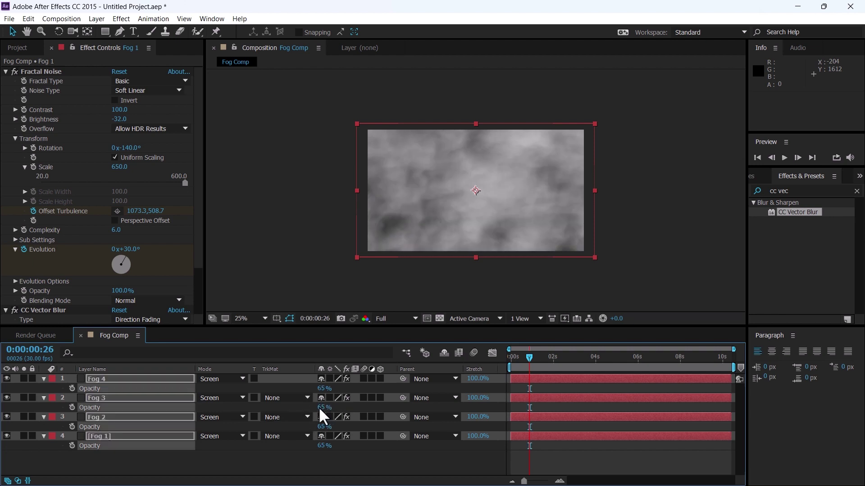
left_click(310, 451)
left_click(20, 48)
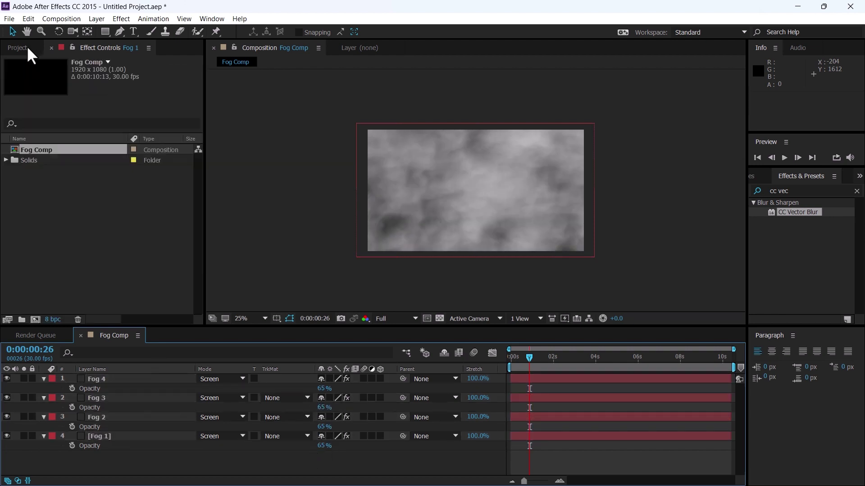
Create a new composition named 'Main Composition'.
left_click(74, 221)
left_click(60, 19)
left_click(67, 32)
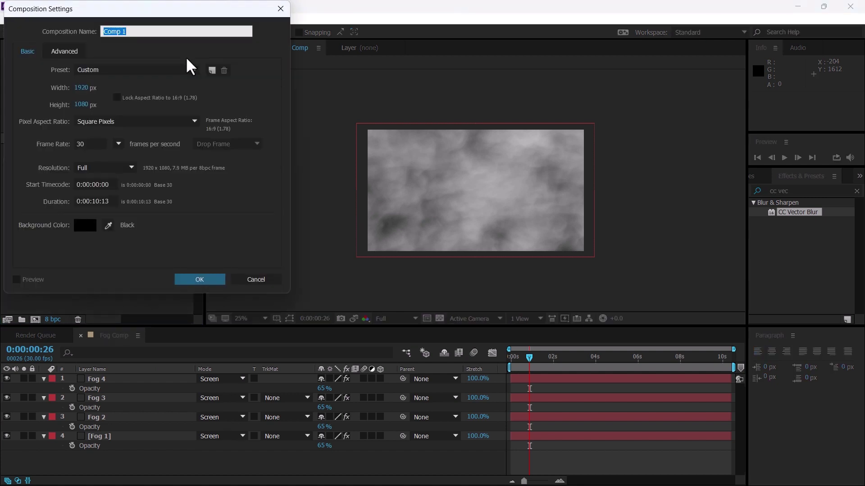
type("Main Composition")
key("Return")
Add Fog Comp to Main Composition with Screen blending mode and 55% opacity.
left_click_drag(36, 150, 116, 379)
left_click(238, 379)
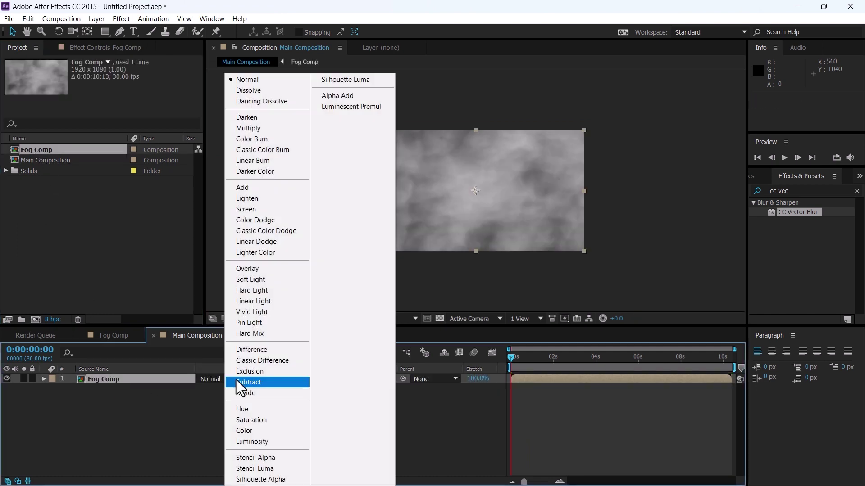
left_click(255, 211)
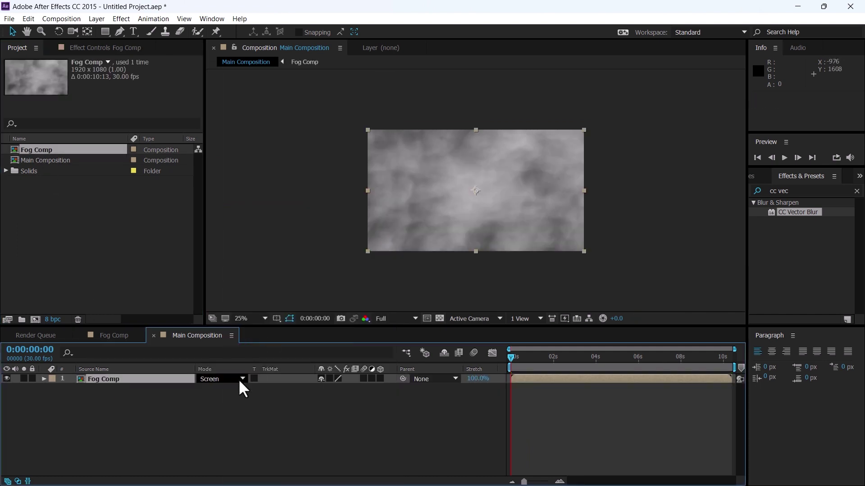
key("t")
left_click(325, 389)
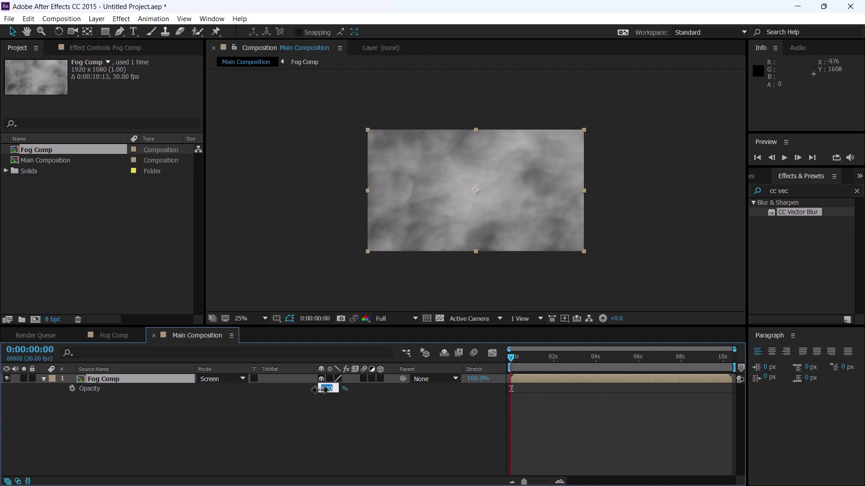
type("55")
key("Return")
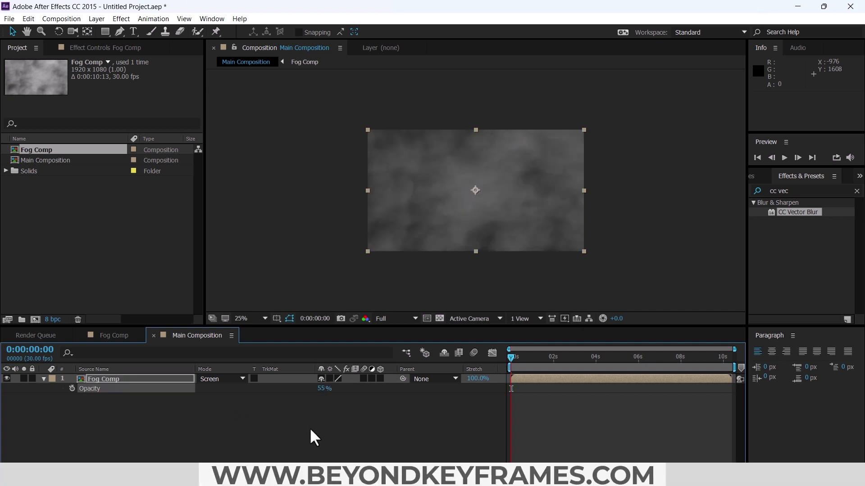
Move the time indicator to about one and then three seconds to check the fog.
left_click(314, 438)
left_click(526, 358)
left_click(577, 358)
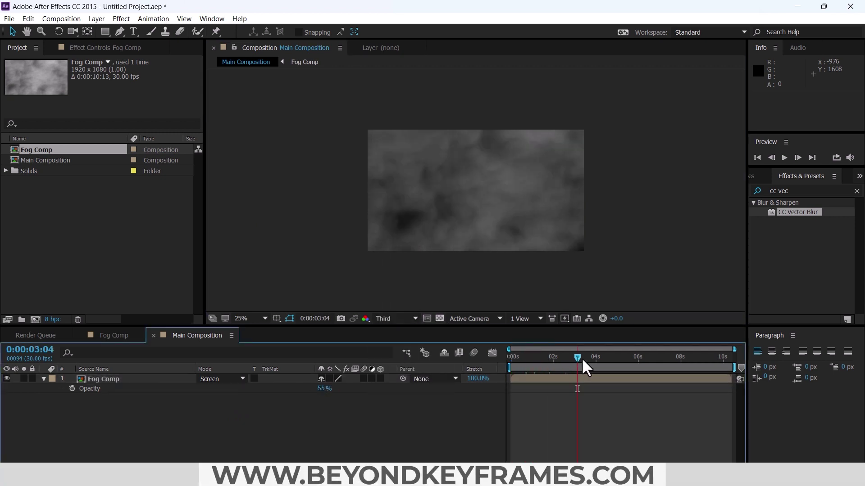
left_click_drag(583, 360, 700, 357)
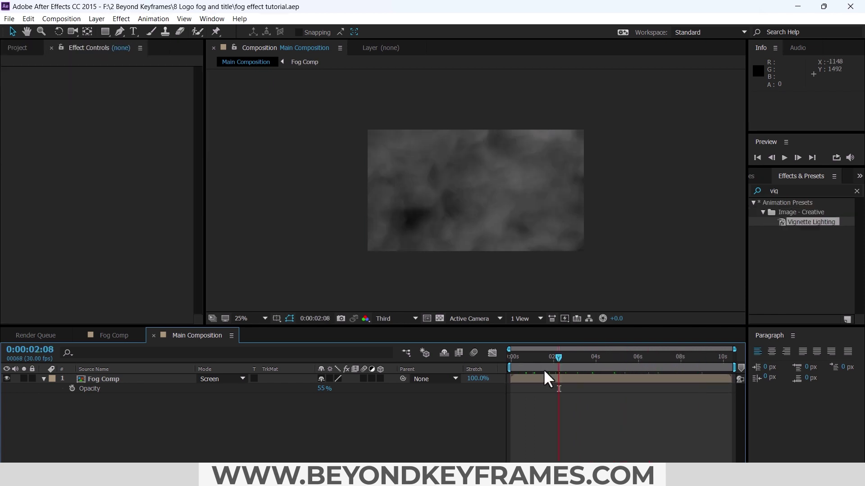
mouse_move(543, 369)
left_mouse_down()
mouse_move(515, 364)
mouse_move(536, 363)
left_mouse_up()
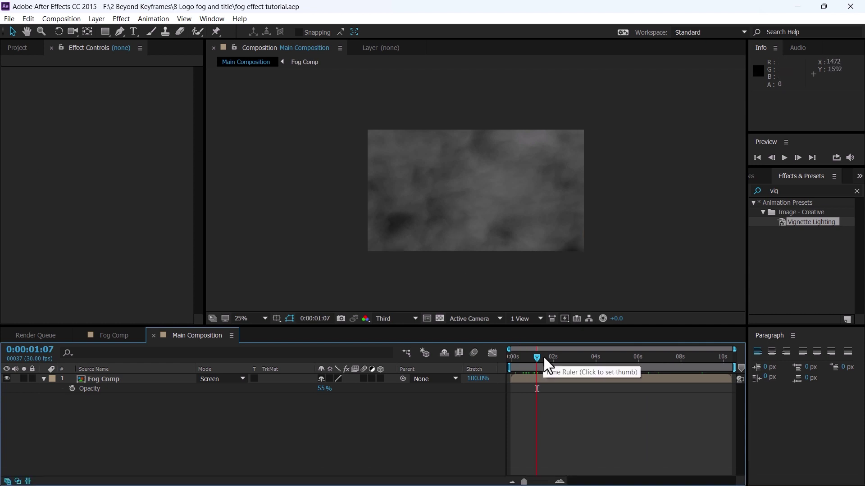
double_click(536, 380)
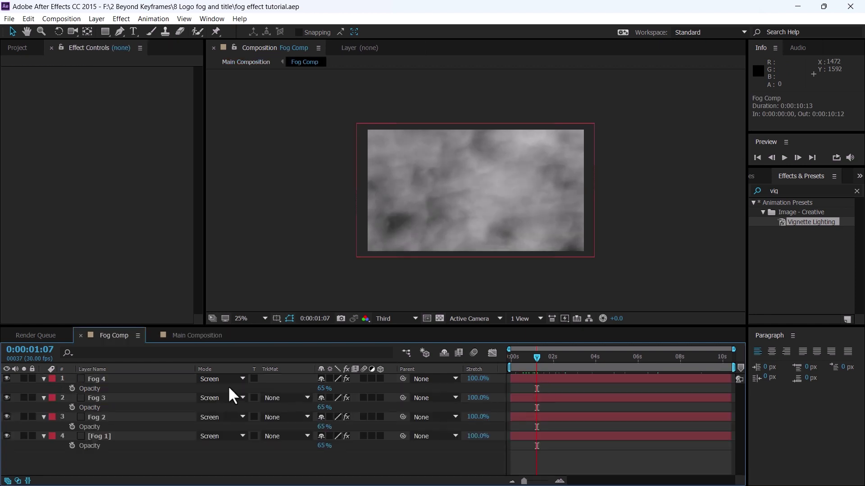
left_click(108, 400)
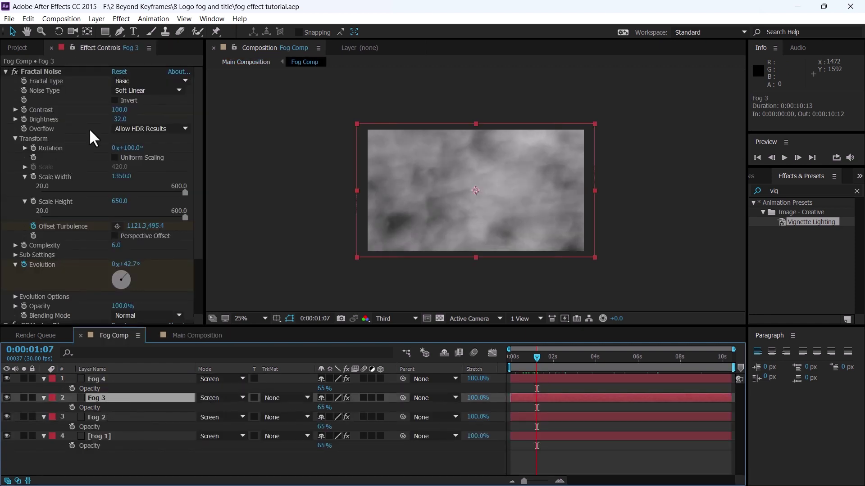
left_click(246, 63)
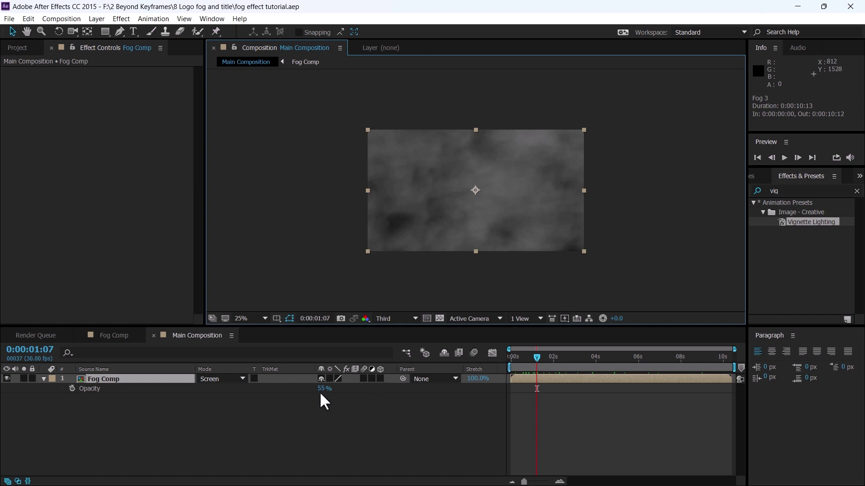